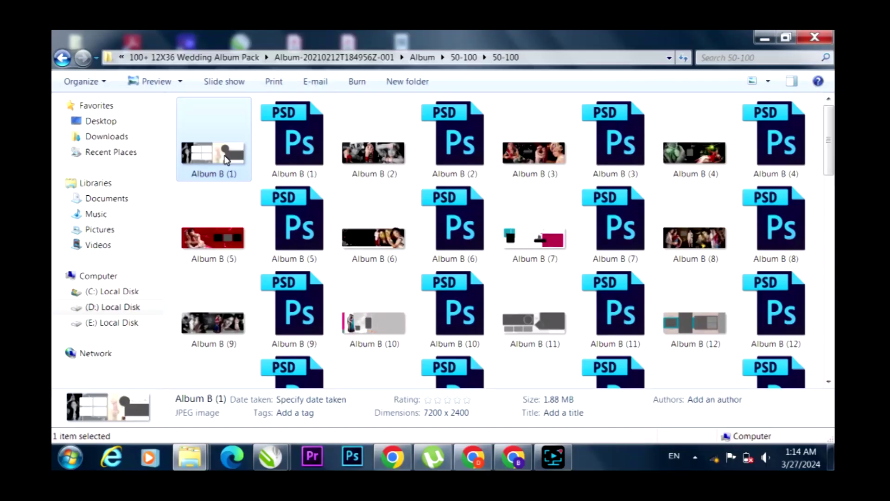
# - Open Album B (1) in Photo Viewer and page ahead to Album B (10)
pyautogui.doubleClick(227, 159)
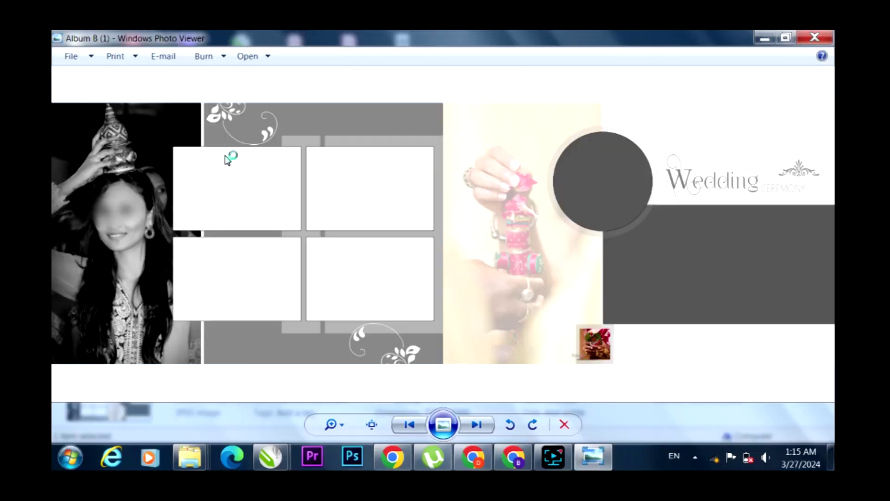
pyautogui.press('Right')
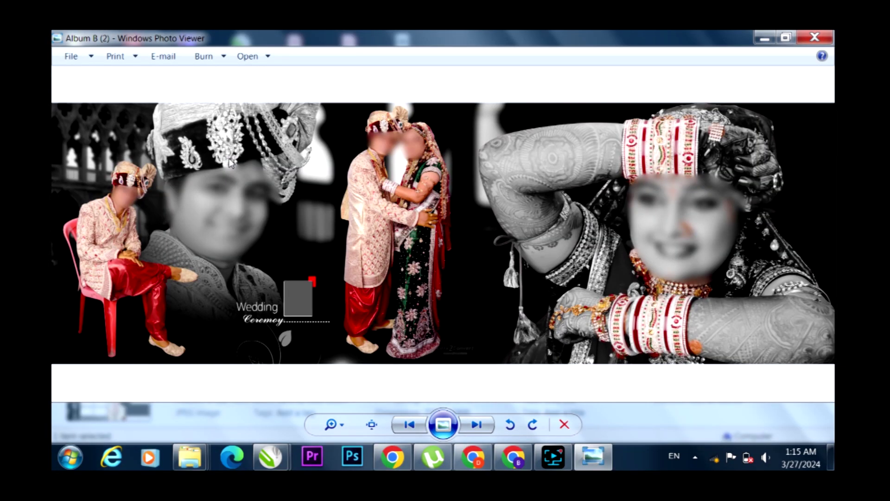
pyautogui.press('Right')
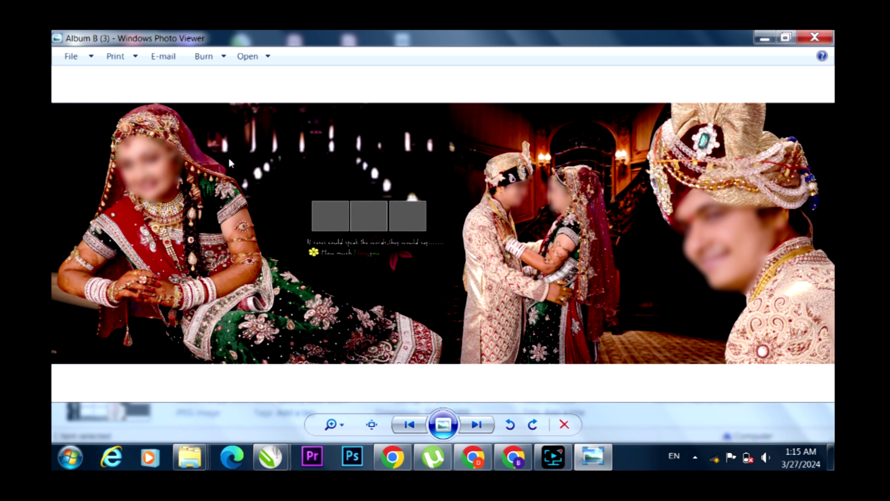
pyautogui.press('Right')
pyautogui.press('Right')
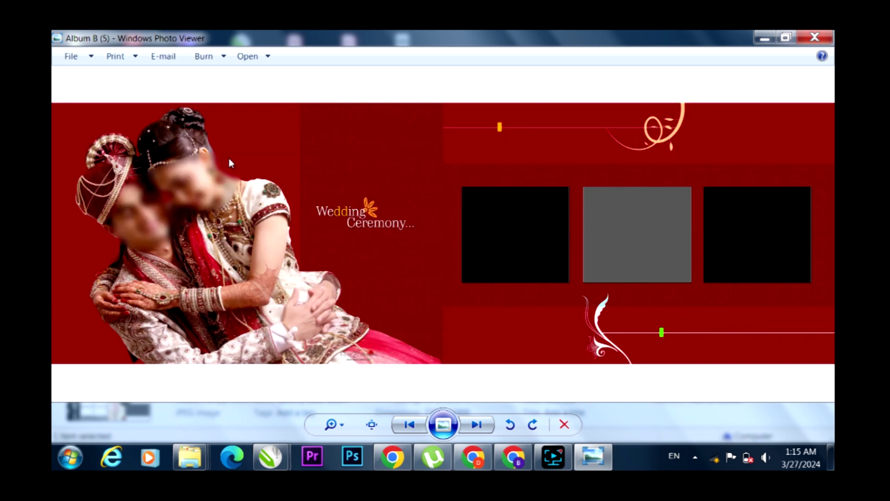
pyautogui.press('Right')
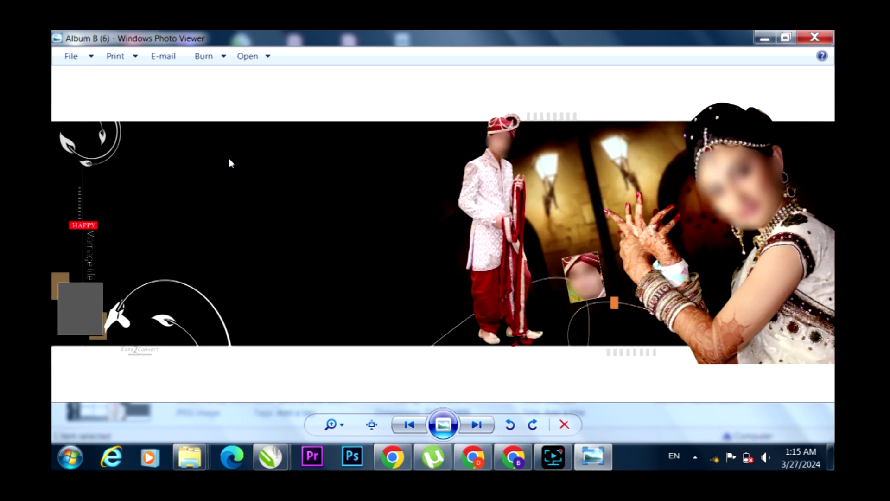
pyautogui.press('Right')
pyautogui.press('Right')
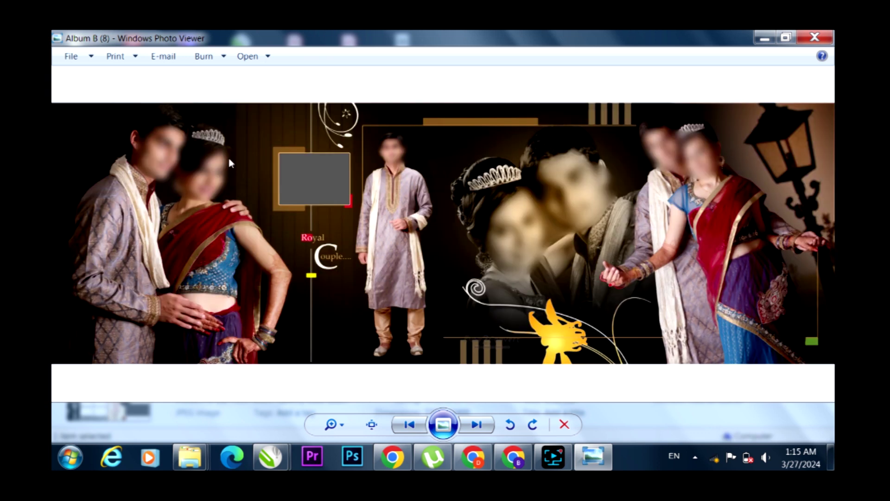
pyautogui.press('Right')
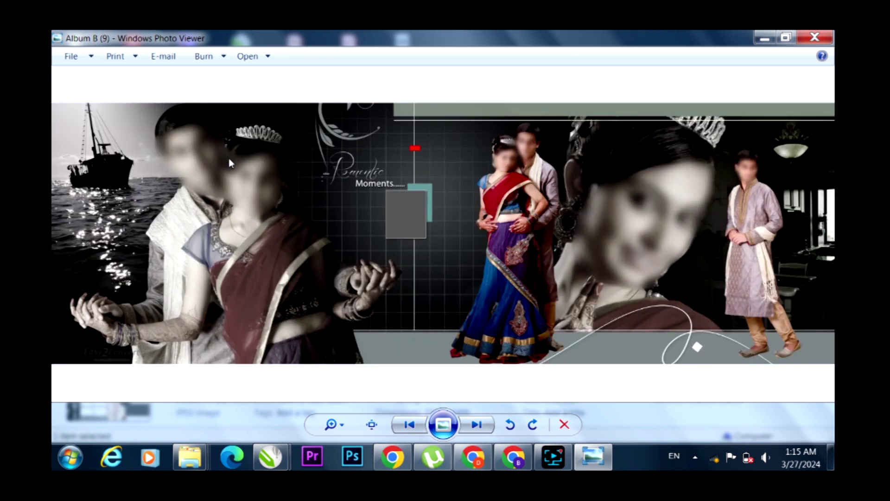
pyautogui.press('Right')
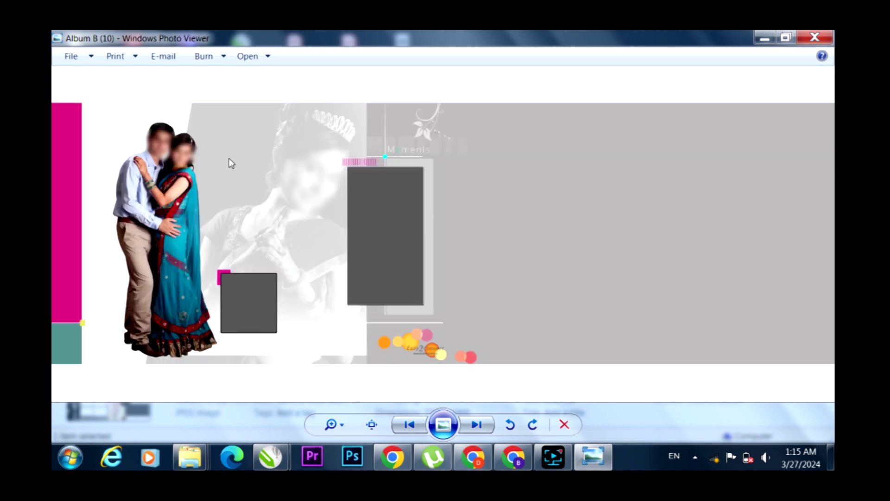
pyautogui.press('Right')
# - Keep paging through the Album B templates up to Album B (24)
pyautogui.press('Right')
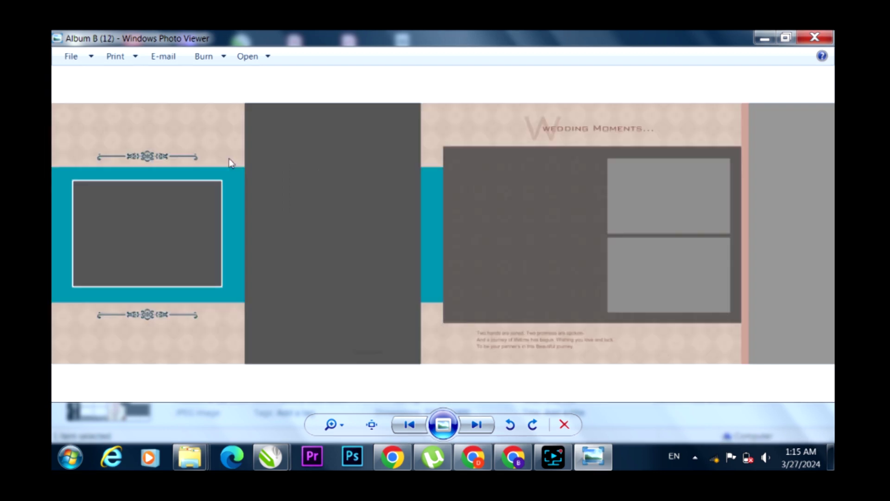
pyautogui.press('Right')
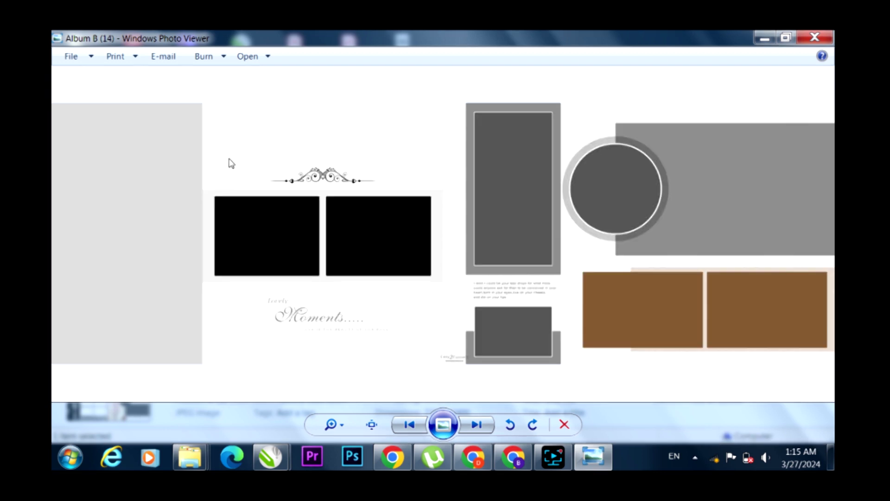
pyautogui.press('Right')
pyautogui.press('Right')
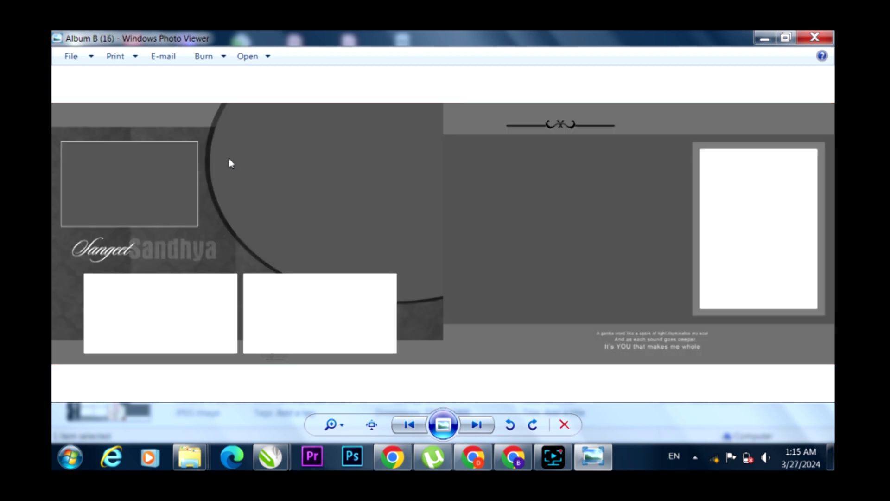
pyautogui.press('Right')
pyautogui.press('Right')
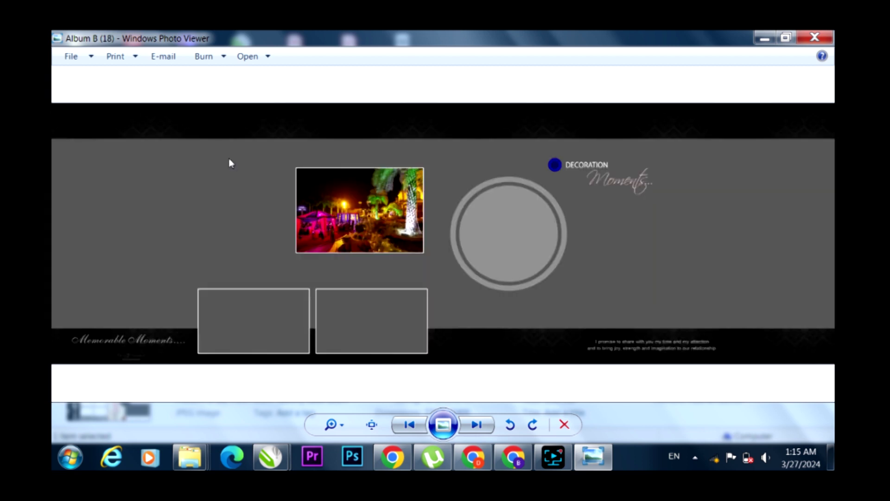
pyautogui.press('Right')
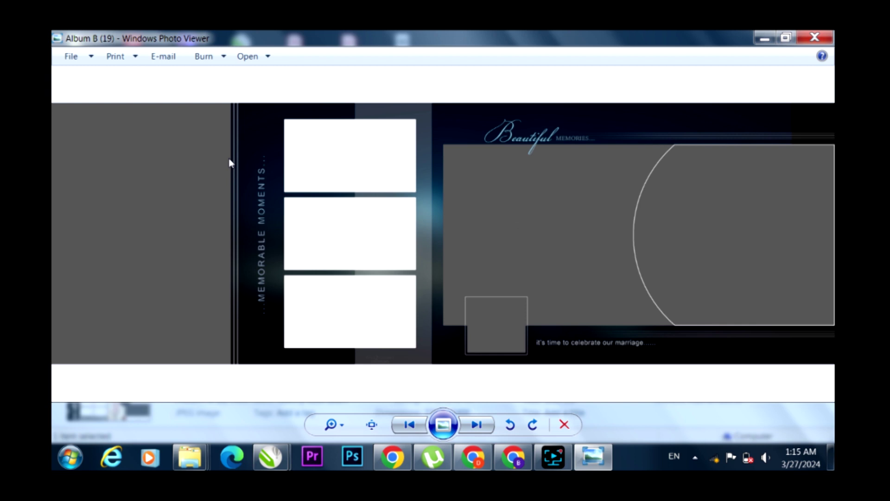
pyautogui.press('Right')
pyautogui.press('Right')
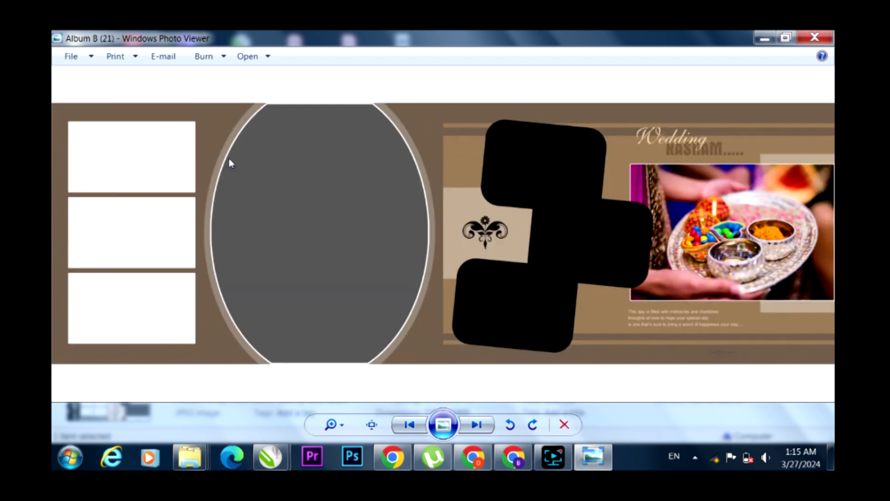
pyautogui.press('Right')
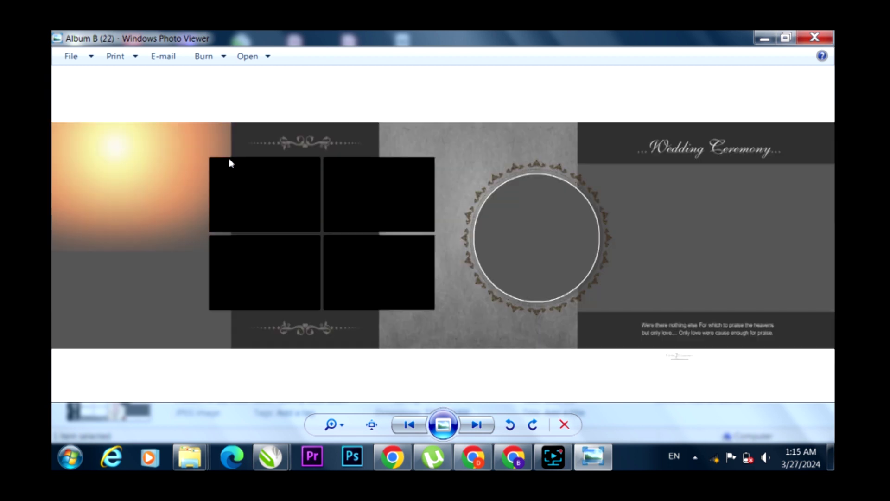
pyautogui.press('Right')
pyautogui.press('Right')
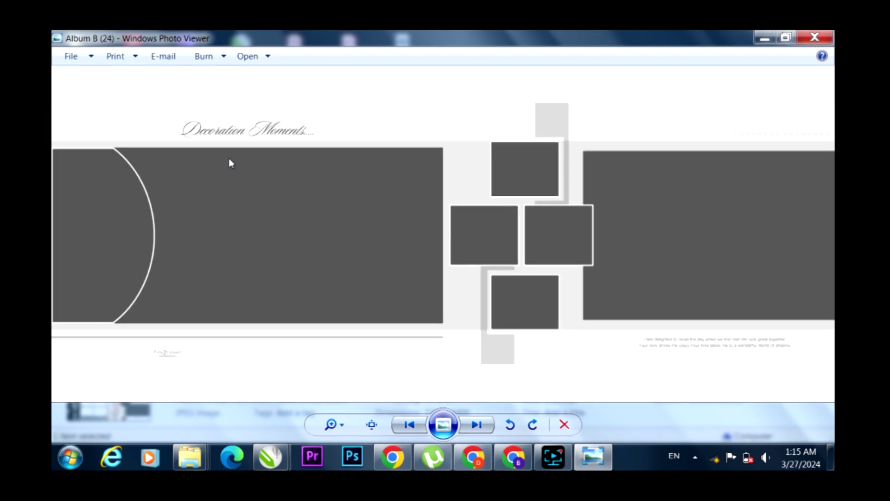
# - Page through the Album B templates from Album B (27) to Album B (42)
pyautogui.press('Right')
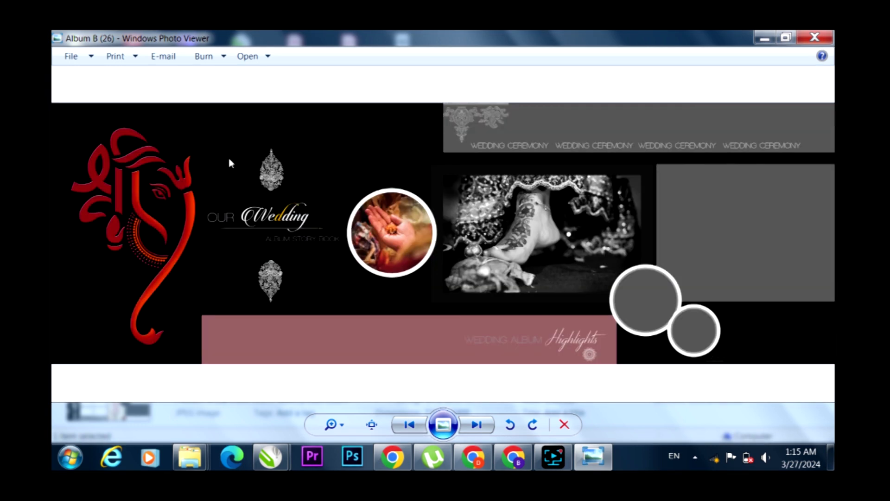
pyautogui.press('Right')
pyautogui.press('Right')
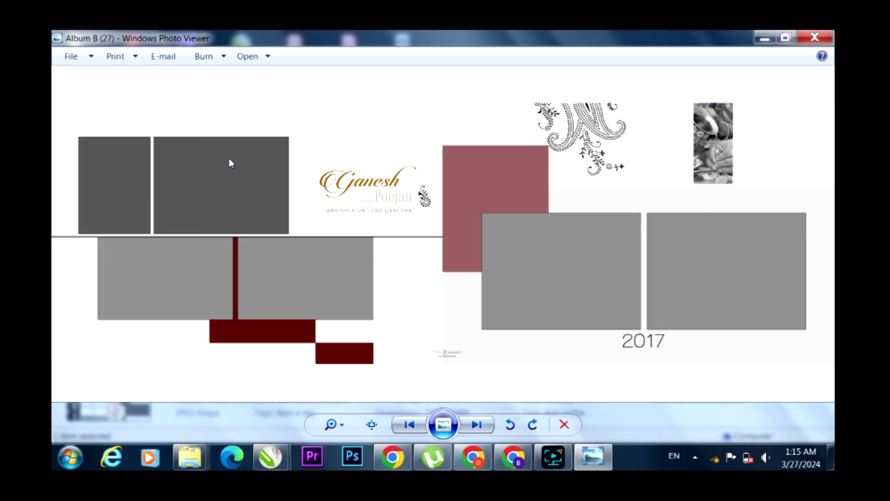
pyautogui.press('Right')
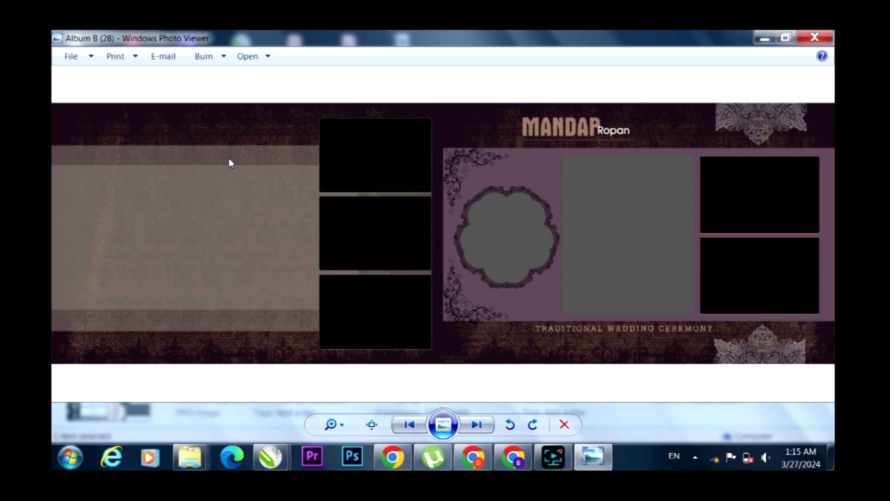
pyautogui.press('Right')
pyautogui.press('Right')
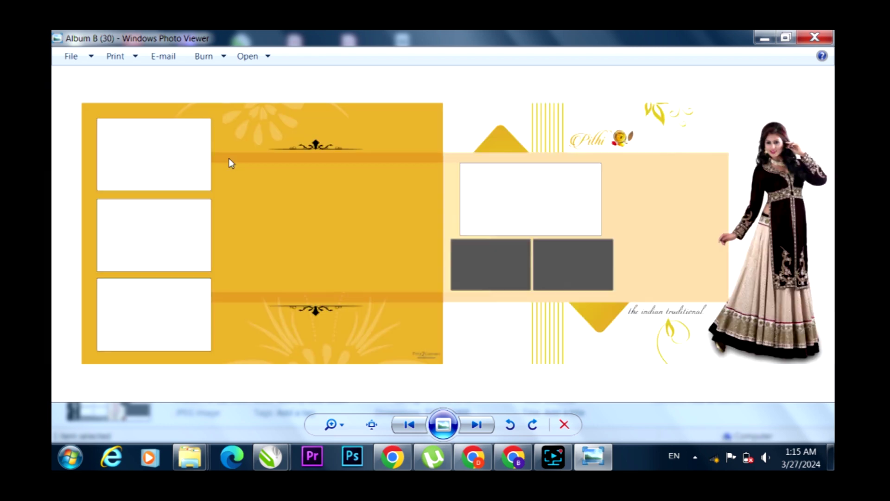
pyautogui.press('Right')
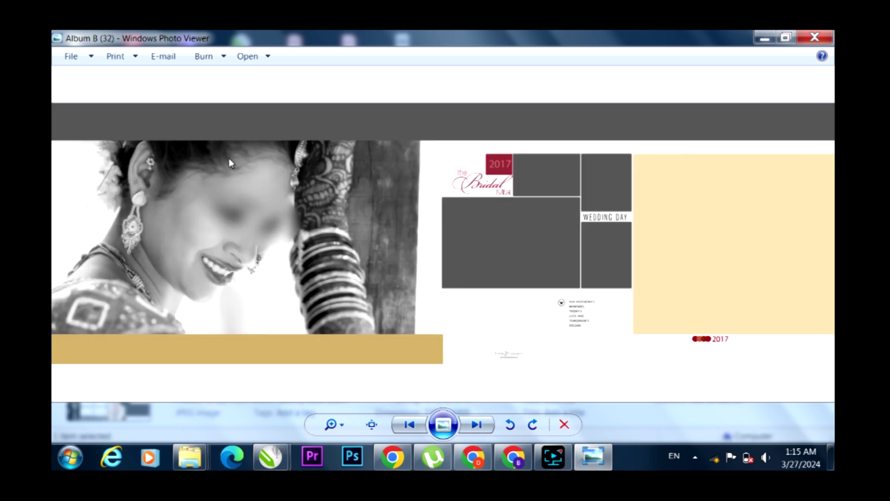
pyautogui.press('Right')
pyautogui.press('Right')
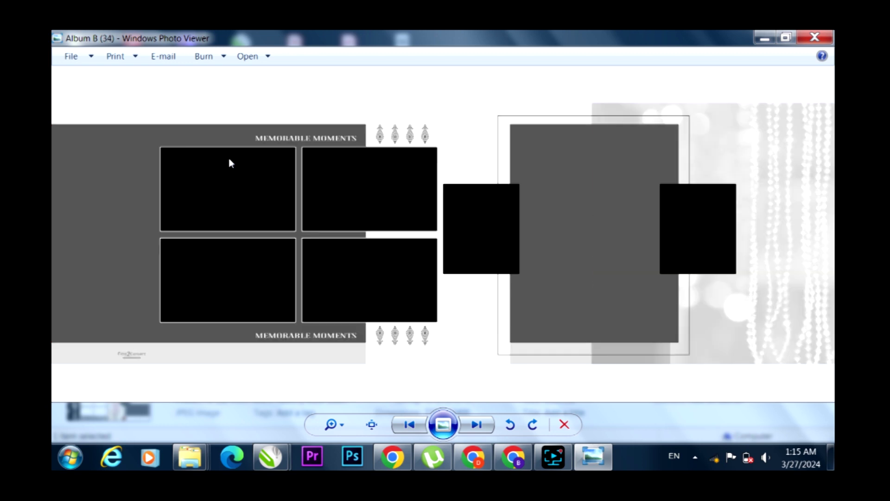
pyautogui.press('Right')
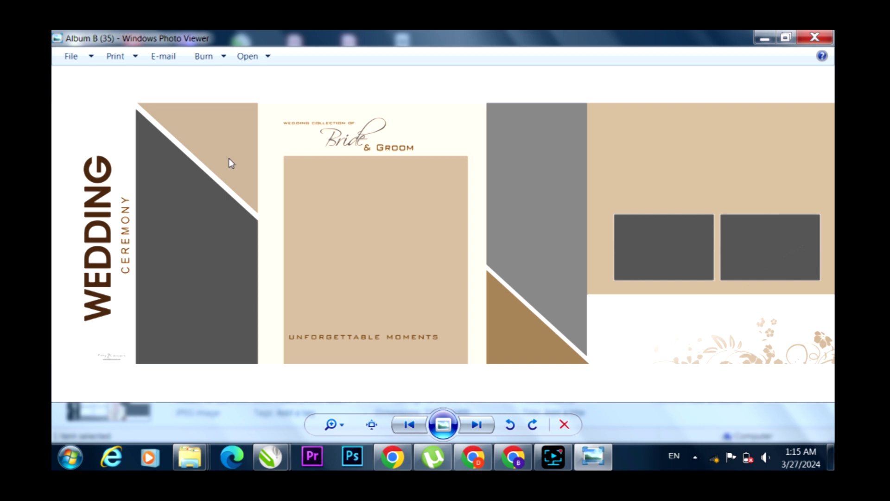
pyautogui.press('Right')
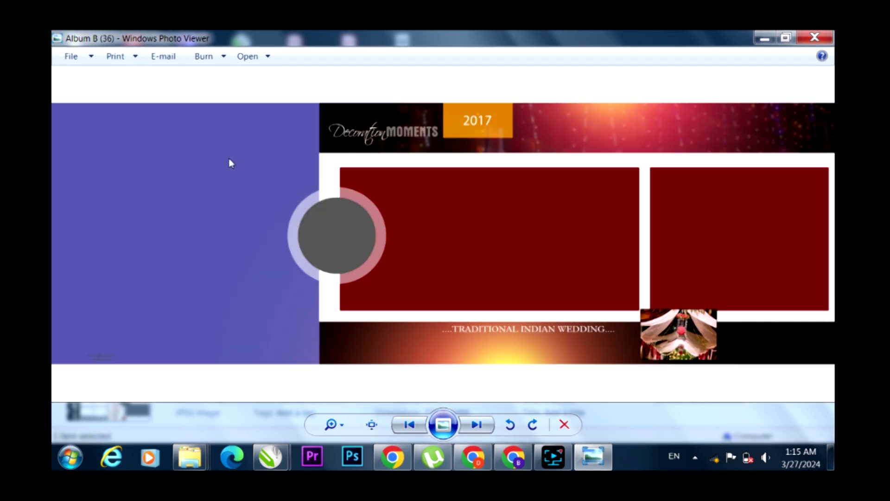
pyautogui.press('Right')
pyautogui.press('Right')
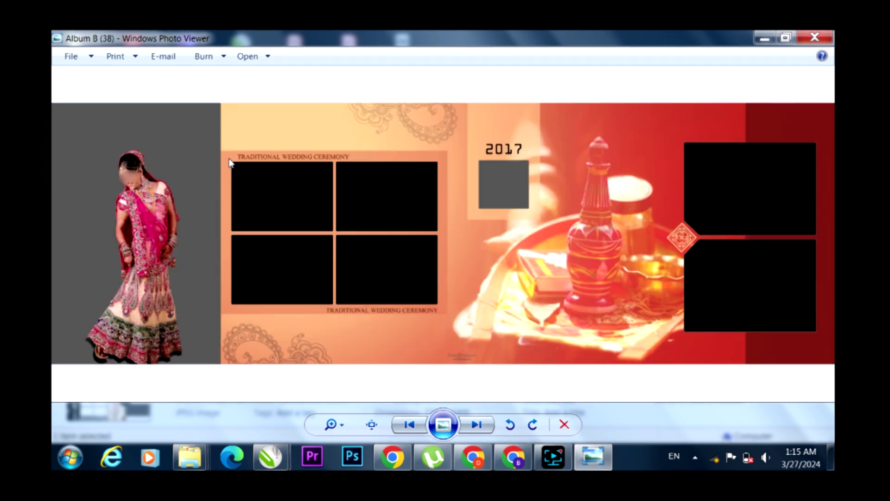
pyautogui.press('Right')
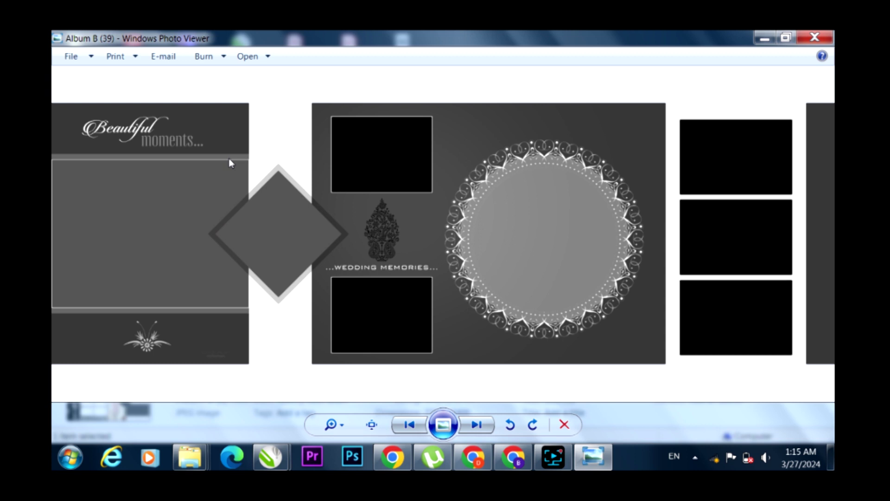
pyautogui.press('Right')
pyautogui.press('Right')
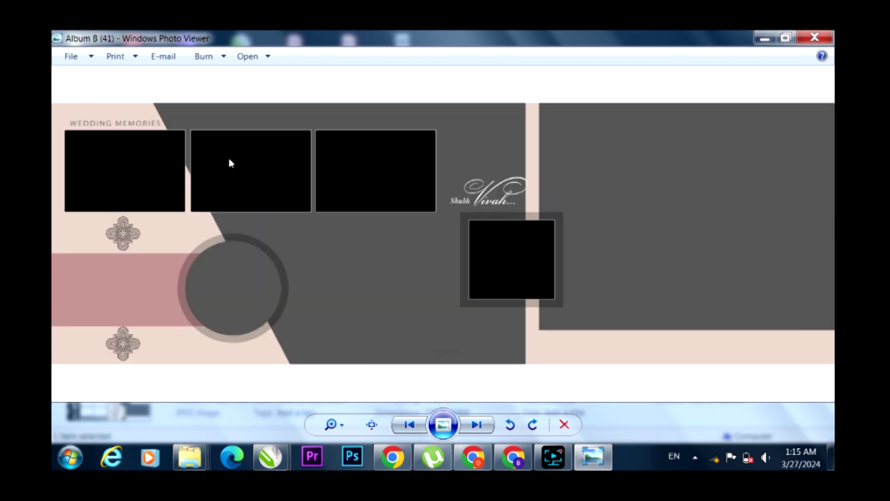
pyautogui.press('Right')
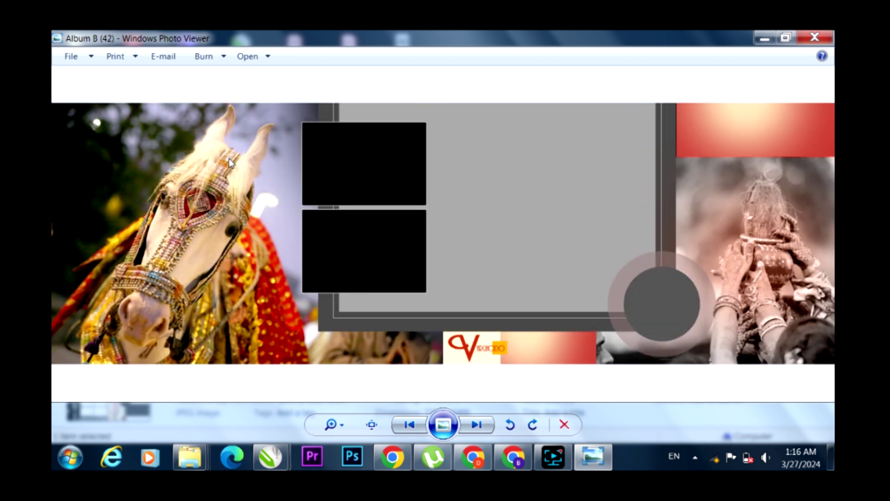
pyautogui.press('Right')
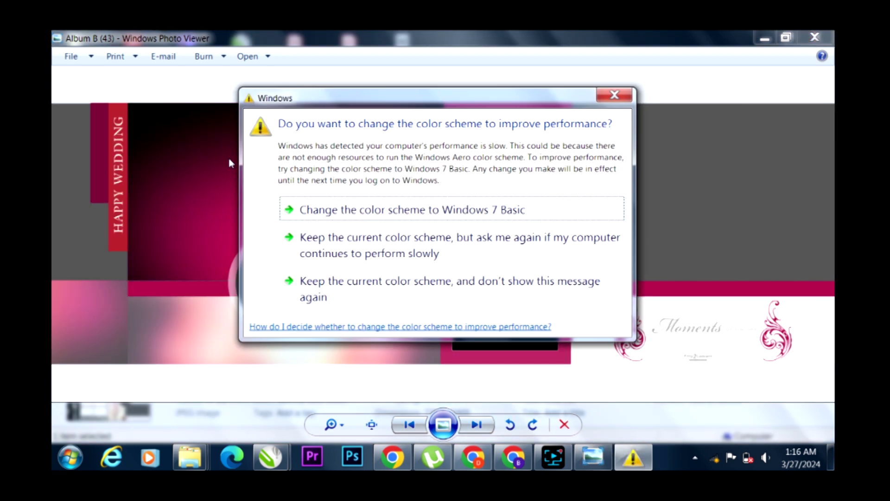
# - Keep the current colour scheme permanently, then page from Album B (44) to Album B (49)
pyautogui.click(330, 304)
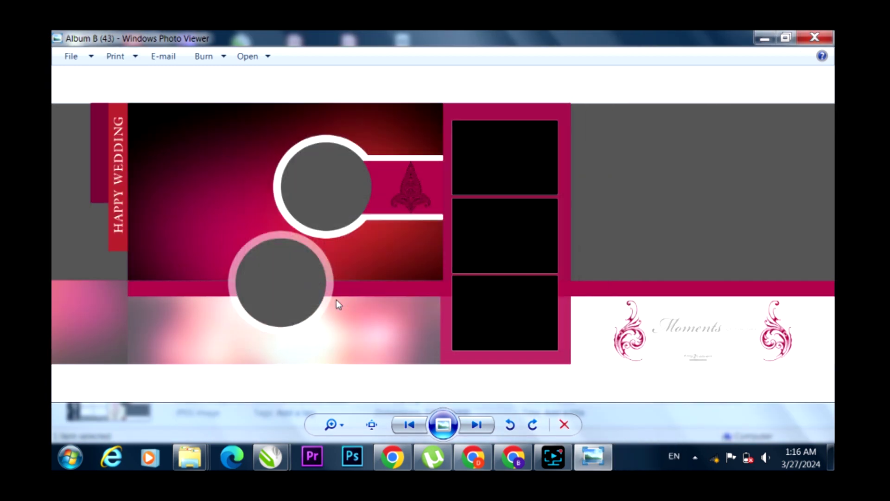
pyautogui.press('Right')
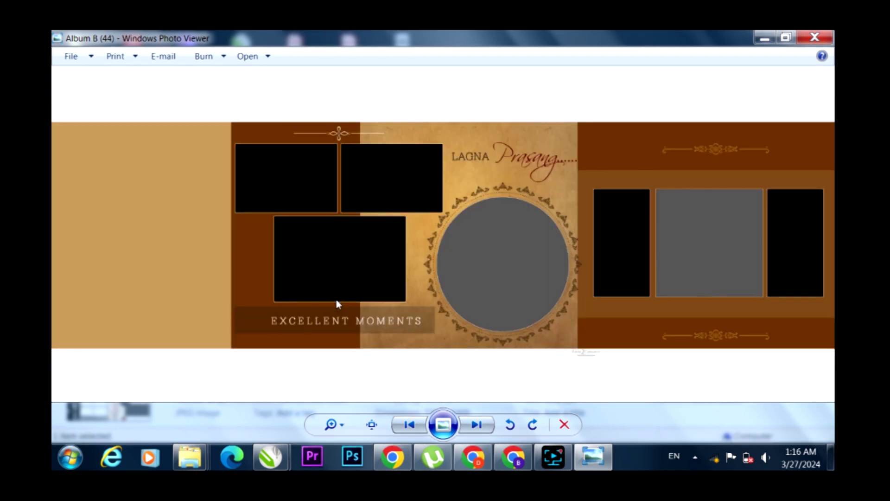
pyautogui.press('Right')
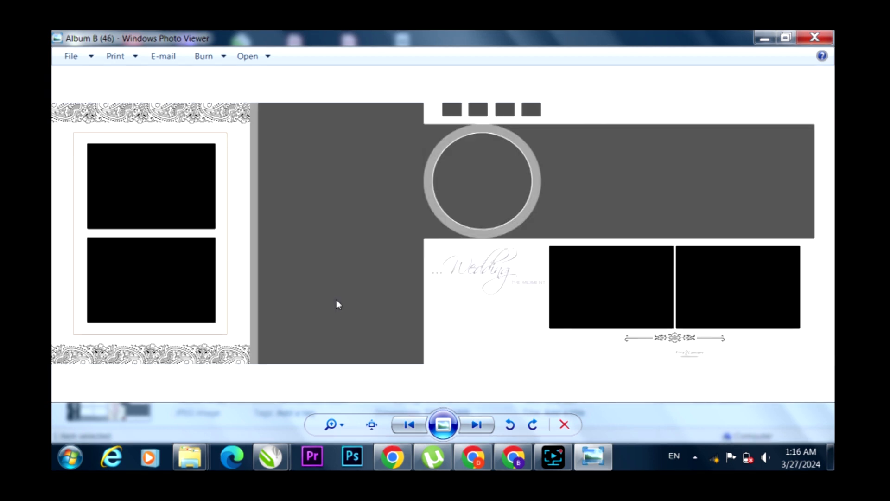
pyautogui.press('Right')
pyautogui.press('Right')
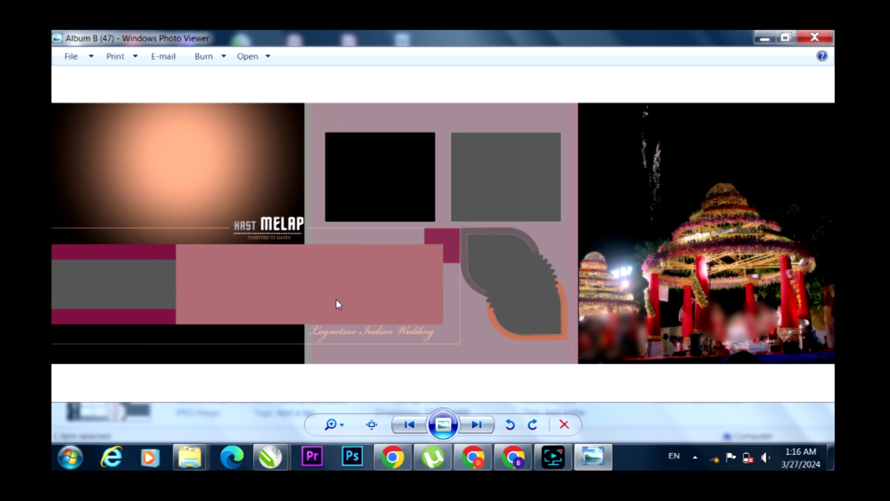
pyautogui.press('Right')
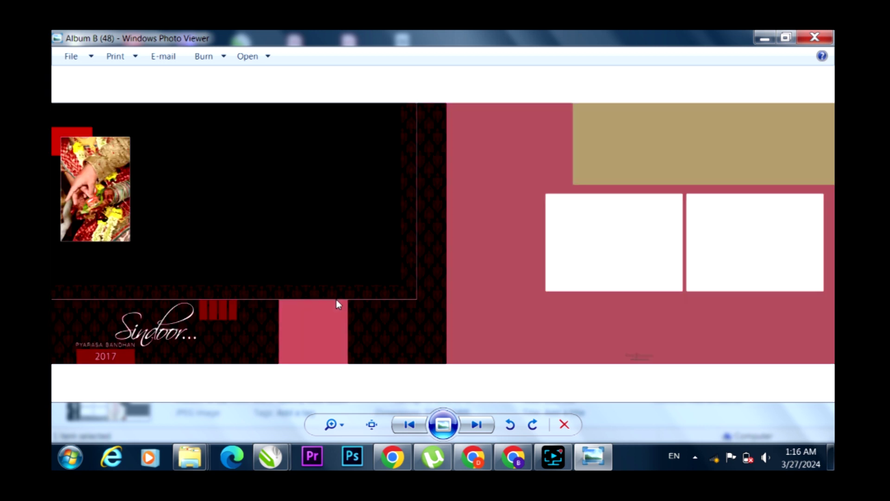
pyautogui.press('Right')
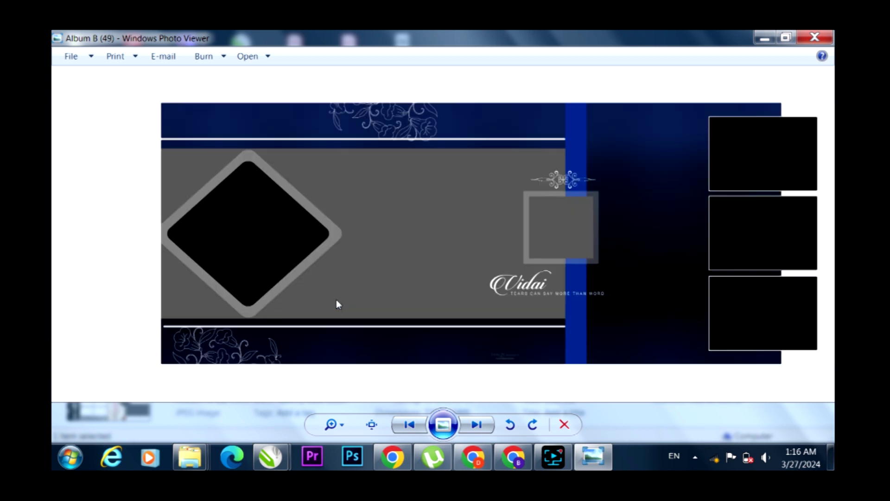
pyautogui.press('Right')
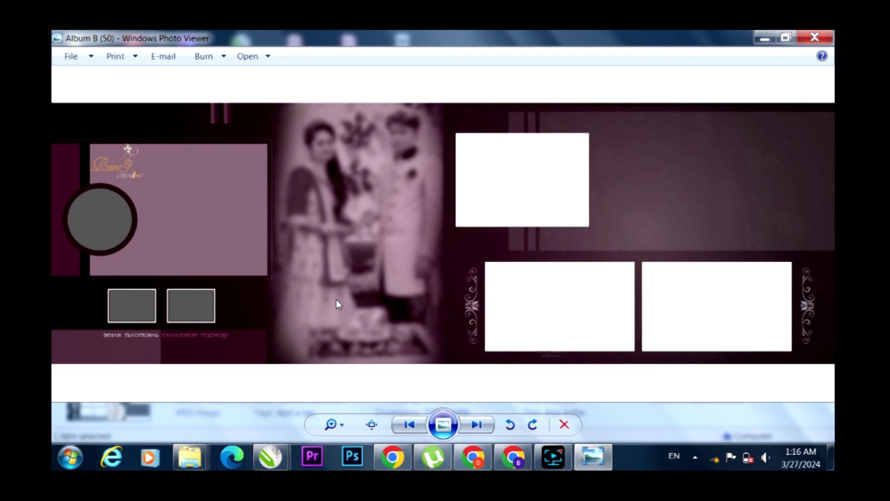
# - Close the viewer, navigate to Album › 100+ › 100+ and preview DG (31)
pyautogui.click(814, 37)
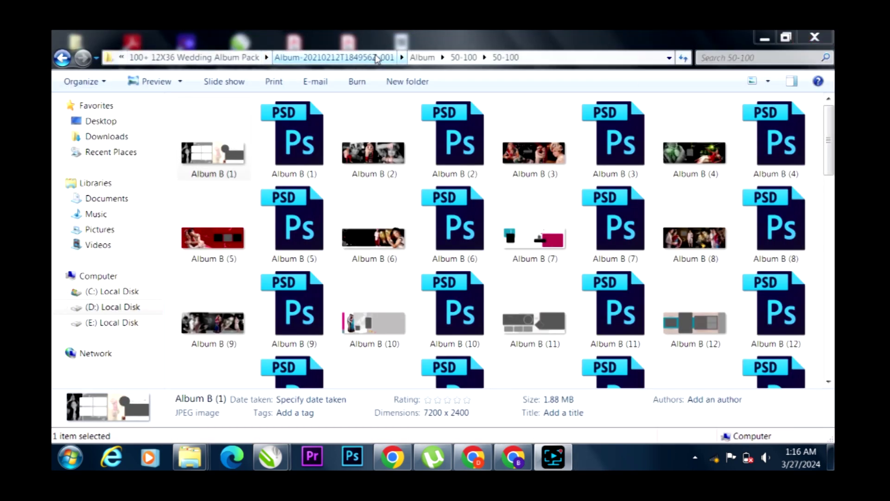
pyautogui.click(437, 56)
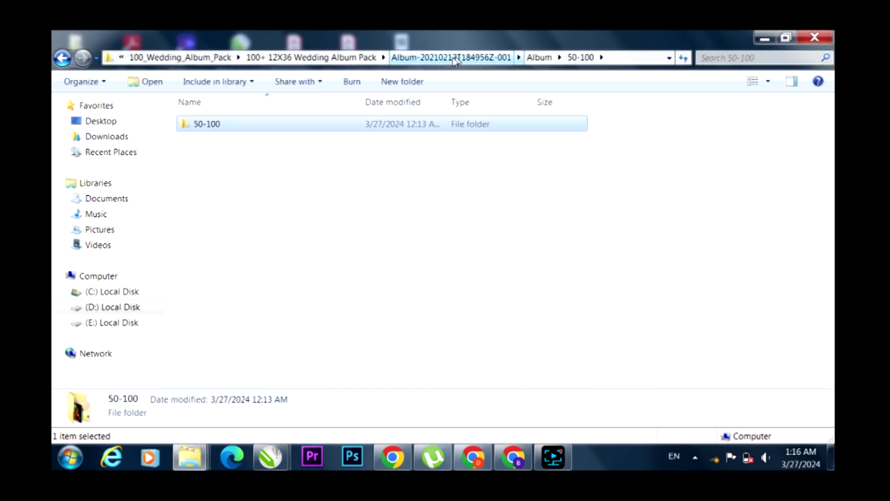
pyautogui.click(430, 59)
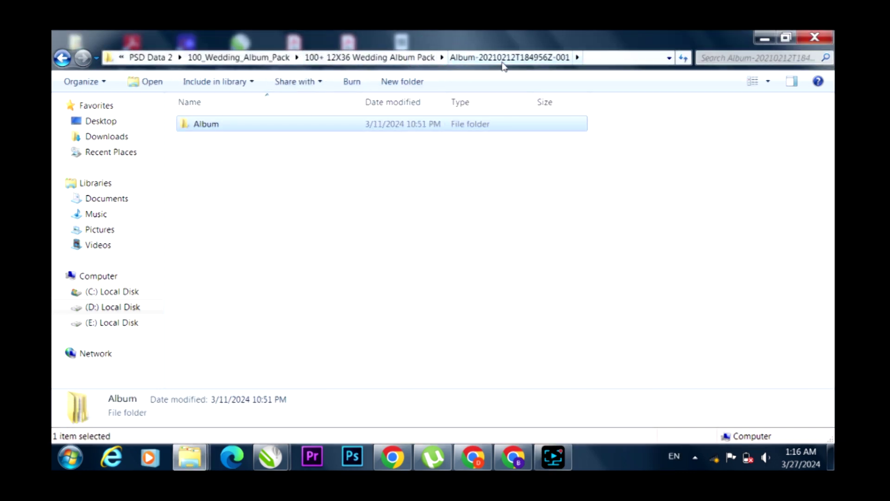
pyautogui.doubleClick(279, 122)
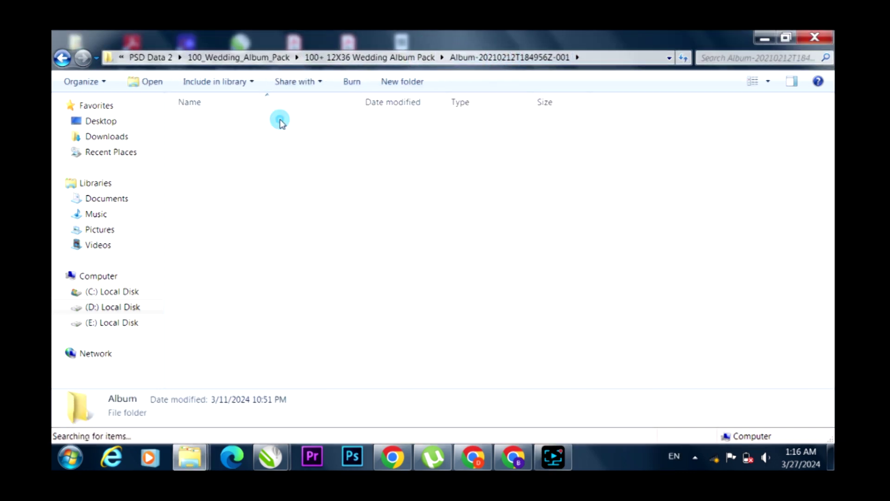
pyautogui.doubleClick(235, 140)
pyautogui.doubleClick(219, 125)
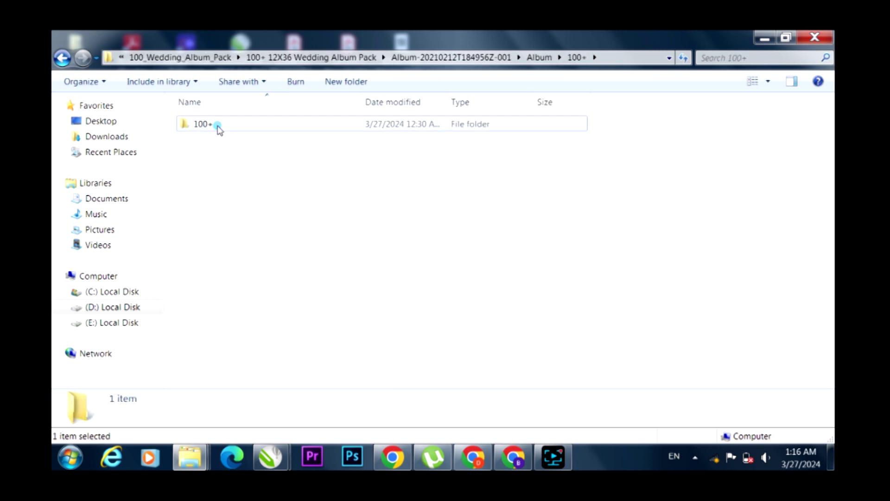
pyautogui.doubleClick(223, 137)
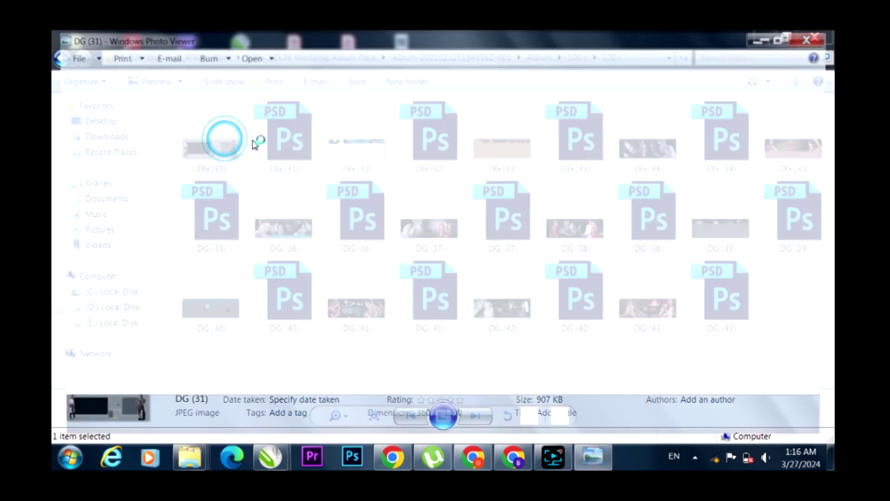
# - Page through the DG templates from DG (32) to DG (43)
pyautogui.press('Right')
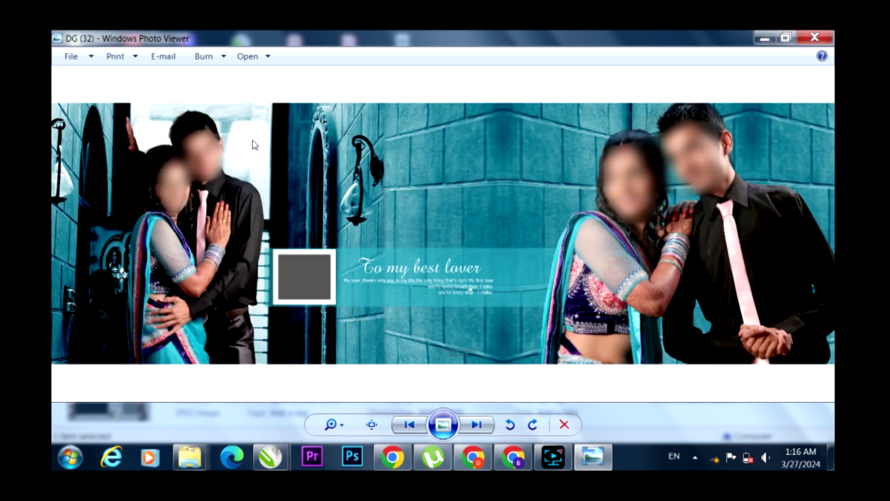
pyautogui.press('Right')
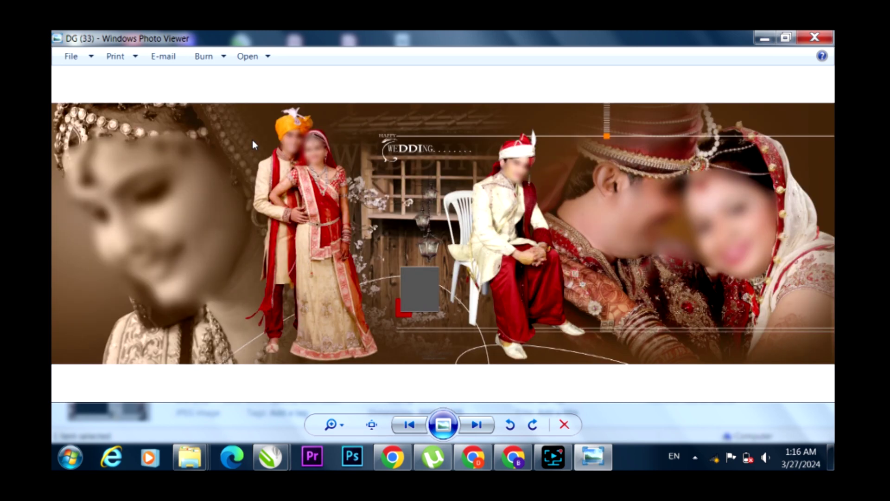
pyautogui.press('Right')
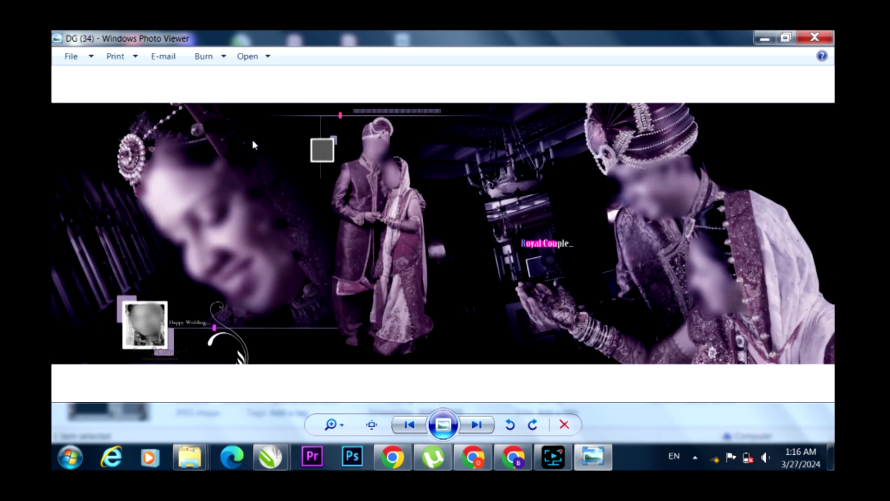
pyautogui.press('Right')
pyautogui.press('Right')
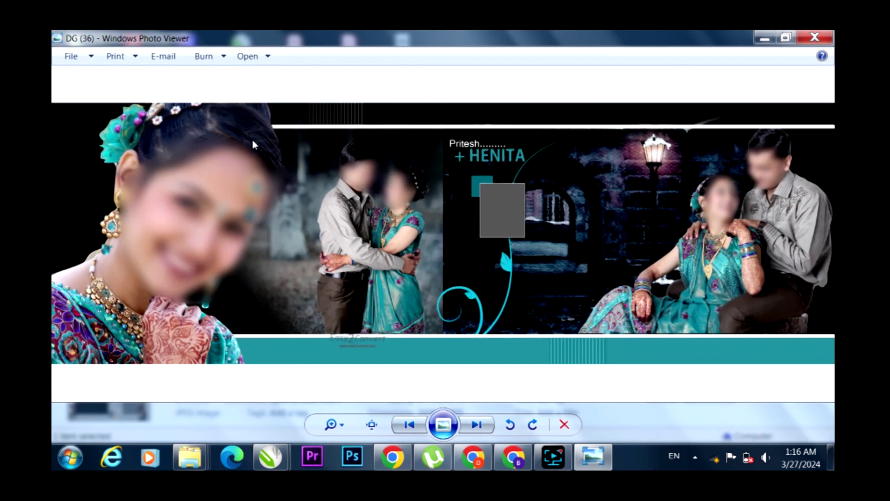
pyautogui.press('Right')
pyautogui.press('Right')
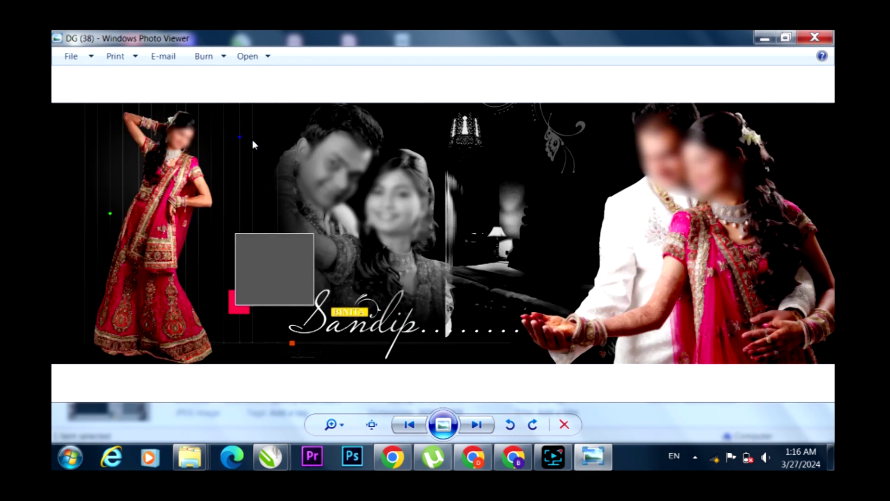
pyautogui.press('Right')
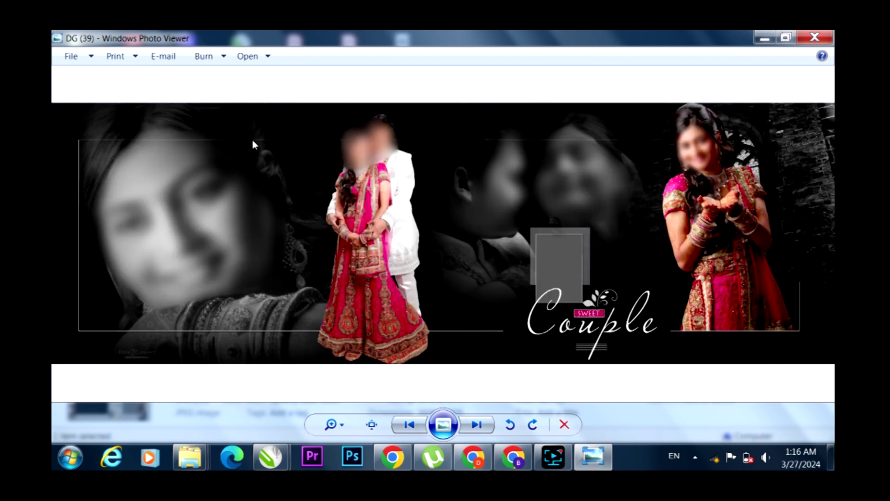
pyautogui.press('Right')
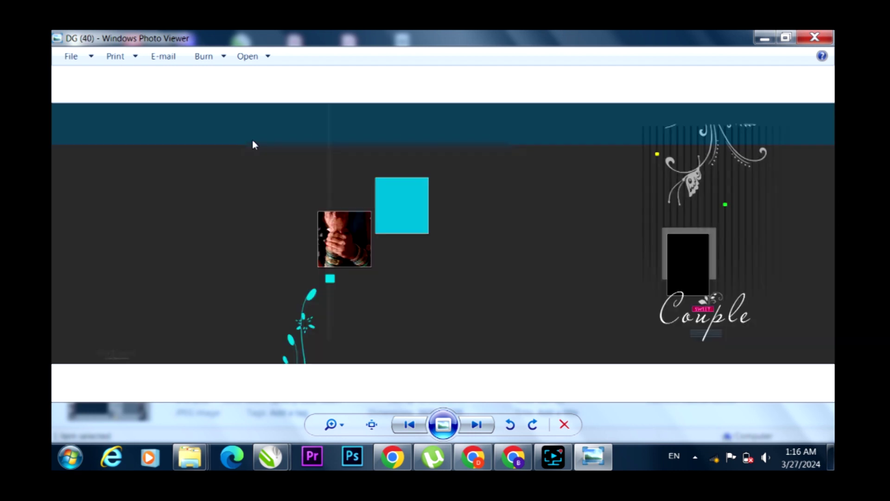
pyautogui.press('Right')
pyautogui.press('Right')
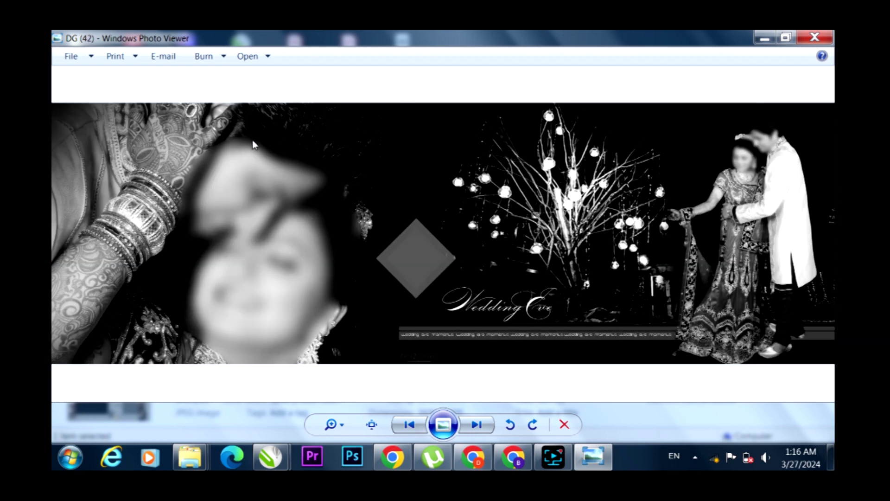
pyautogui.press('Right')
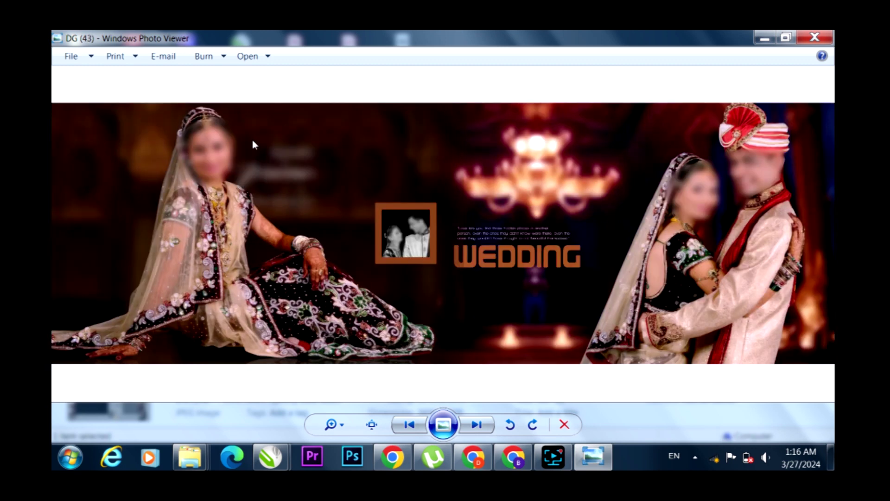
pyautogui.press('Right')
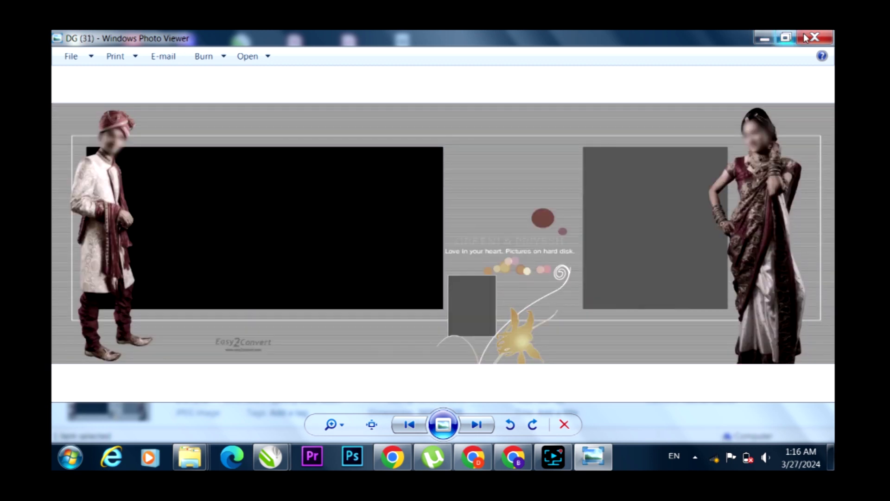
# - Close the viewer and go back to the 100+ 12X36 Wedding Album Pack folder
pyautogui.click(814, 37)
pyautogui.click(62, 57)
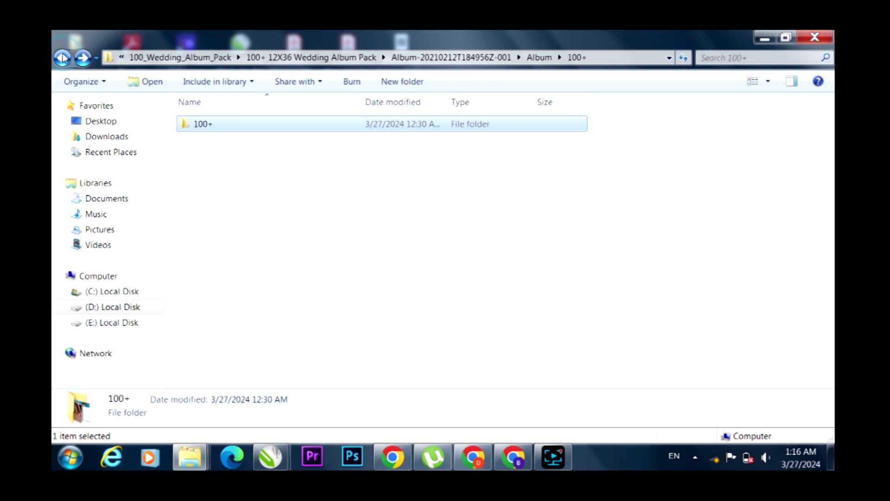
pyautogui.click(62, 57)
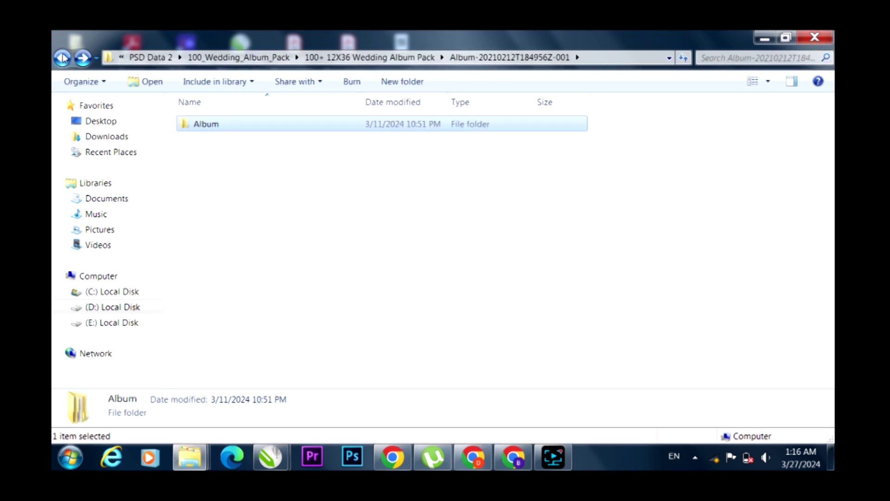
pyautogui.click(63, 58)
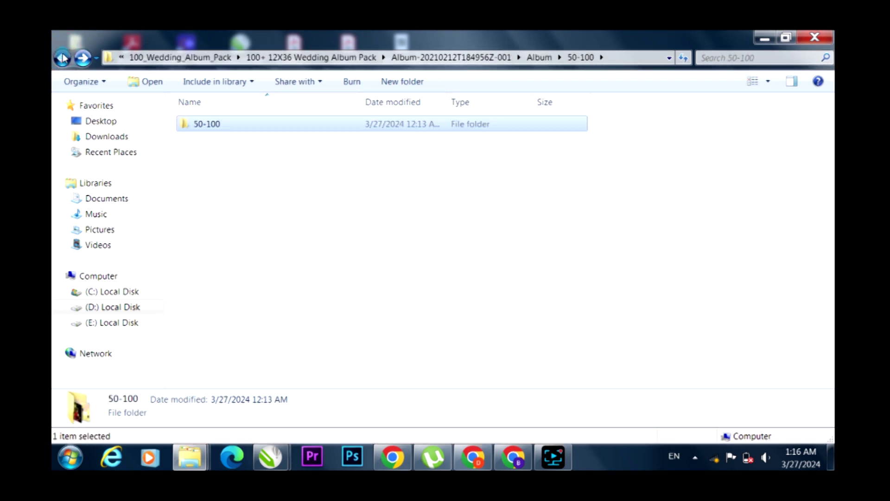
pyautogui.click(62, 57)
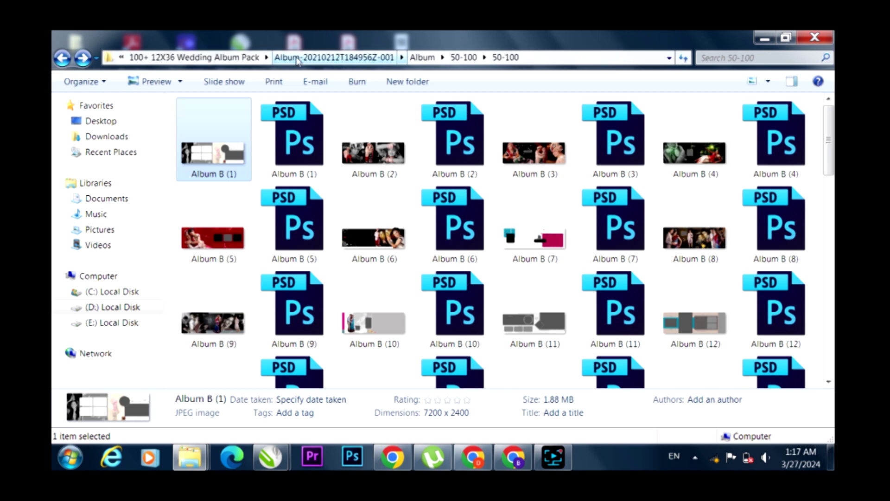
pyautogui.click(229, 58)
# - Open Album-20210212T184956Z-002 › Album › 01-50 › 01-50 and preview Album A (1)
pyautogui.doubleClick(236, 138)
pyautogui.click(223, 123)
pyautogui.doubleClick(223, 123)
pyautogui.click(222, 123)
pyautogui.doubleClick(222, 123)
pyautogui.click(222, 125)
pyautogui.doubleClick(222, 125)
pyautogui.doubleClick(221, 124)
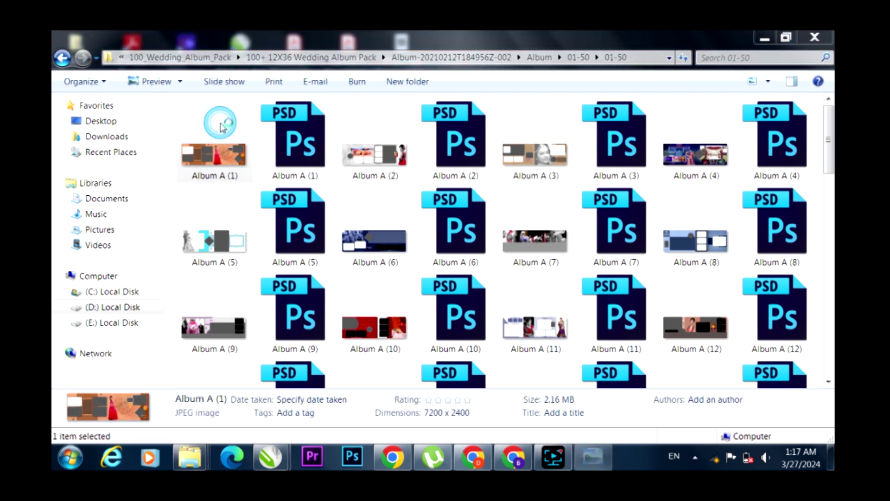
# - Page through the Album A previews from Album A (2) to Album A (9)
pyautogui.press('Right')
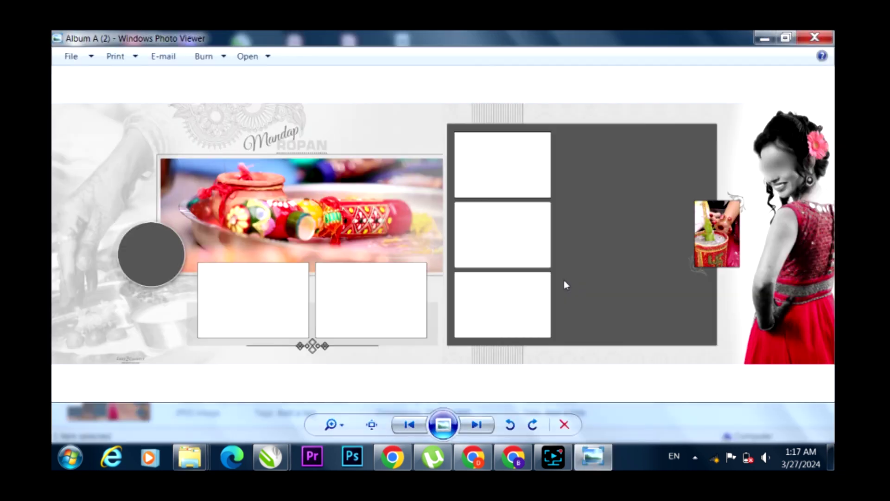
pyautogui.press('Right')
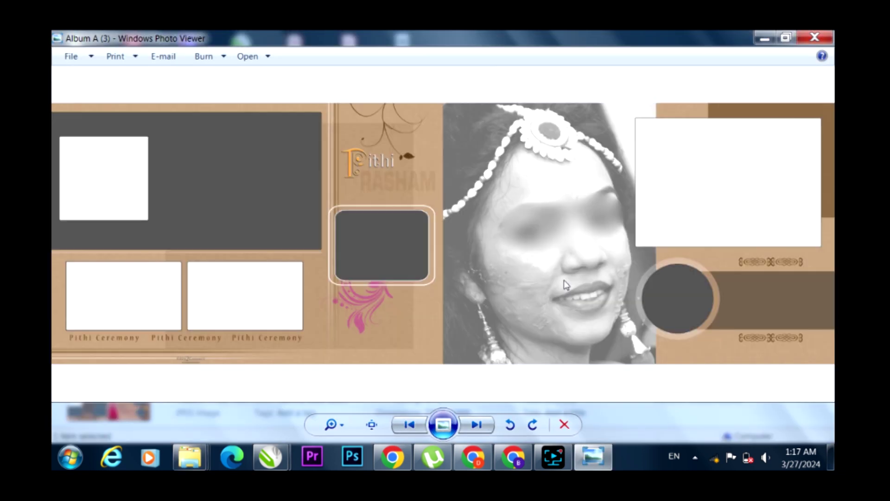
pyautogui.press('Right')
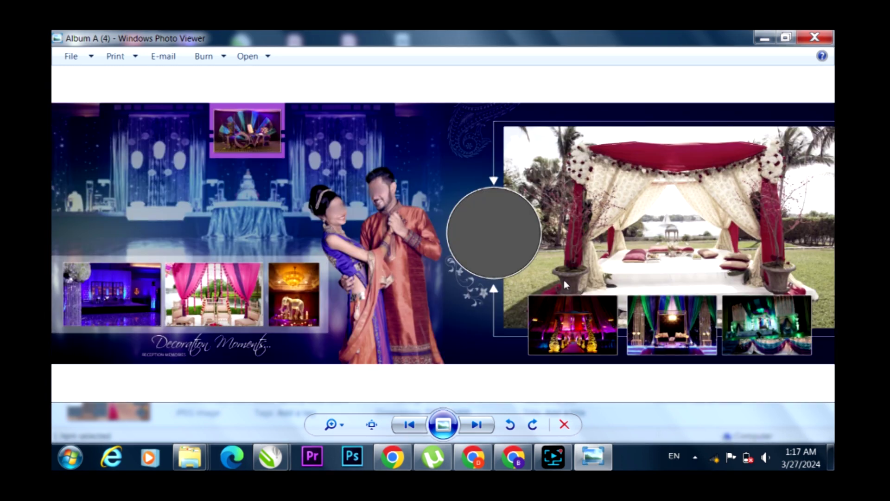
pyautogui.press('Right')
pyautogui.press('Right')
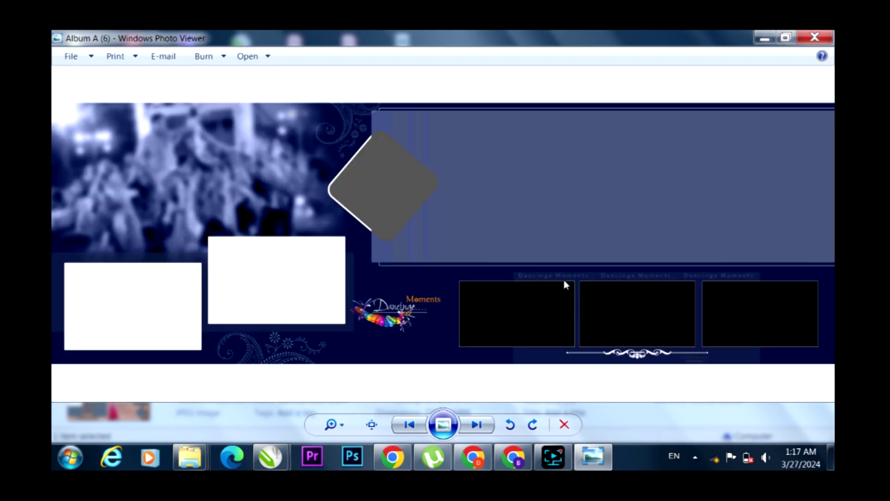
pyautogui.press('Right')
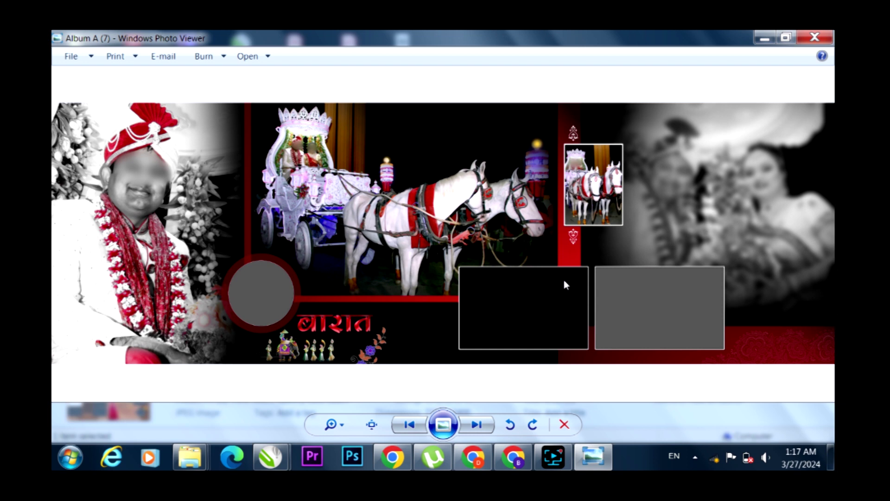
pyautogui.press('Right')
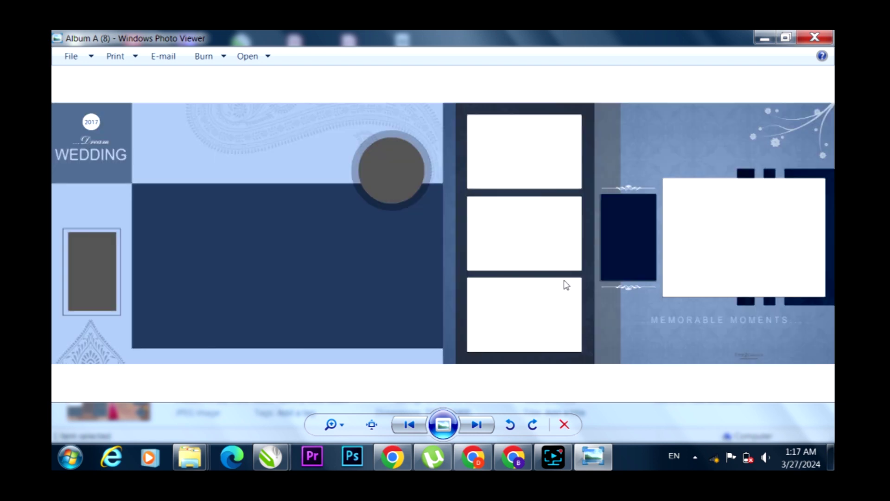
pyautogui.press('Right')
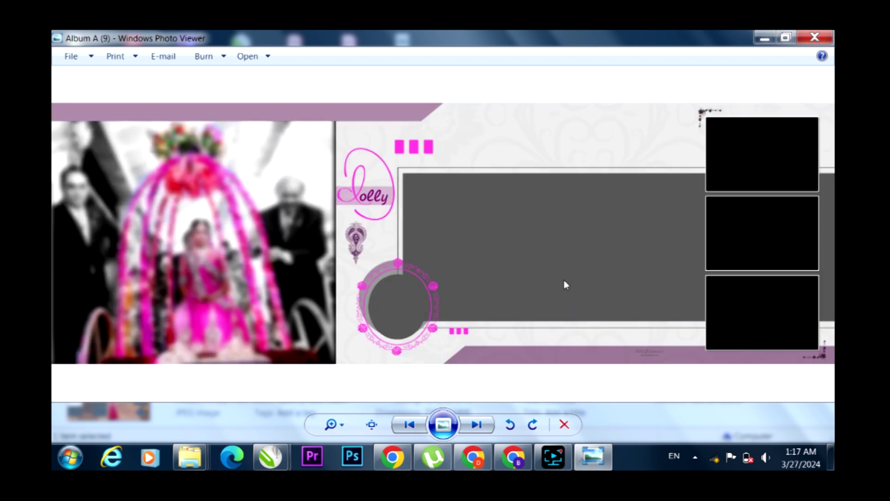
pyautogui.press('Right')
pyautogui.press('Right')
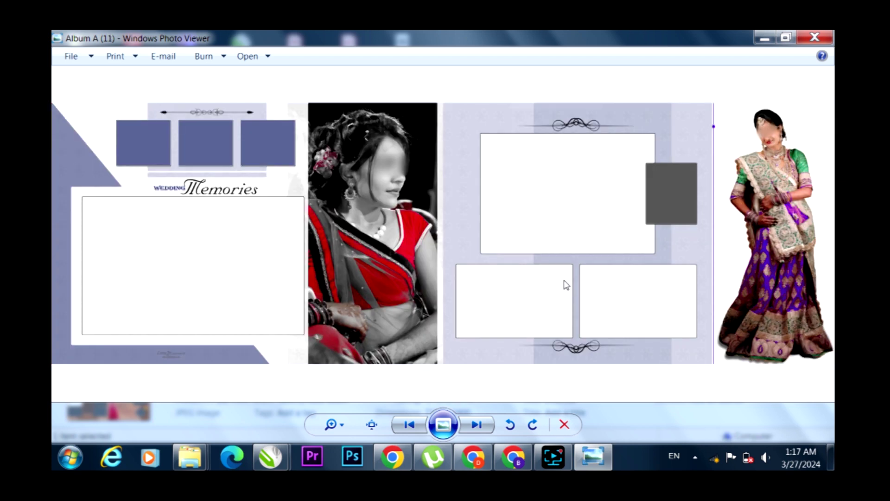
# - Continue paging the Album A previews from Album A (12) to Album A (21)
pyautogui.press('Right')
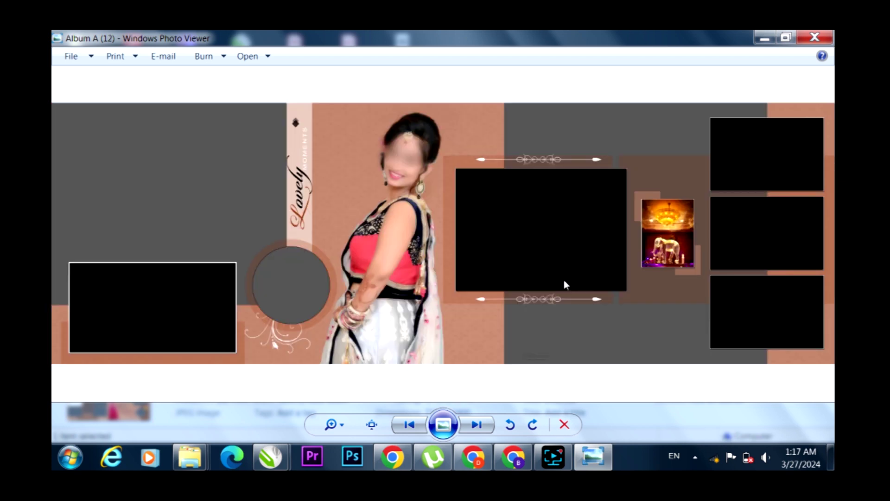
pyautogui.press('Right')
pyautogui.press('Right')
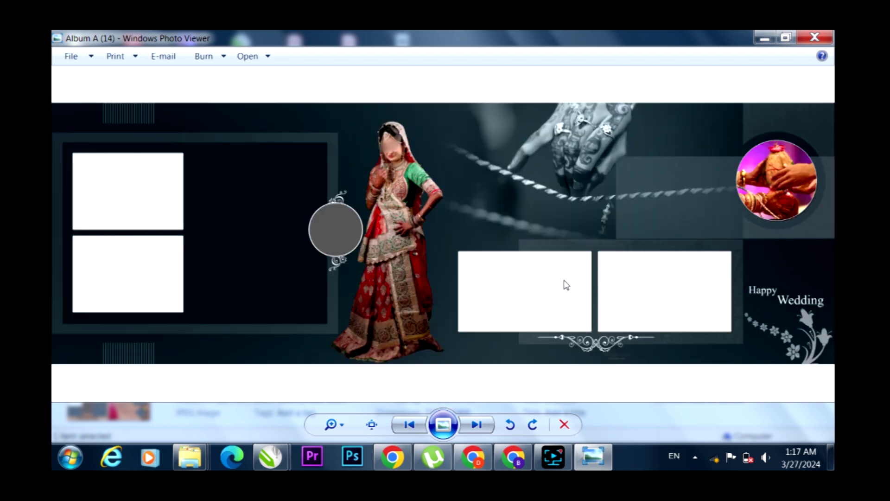
pyautogui.press('Right')
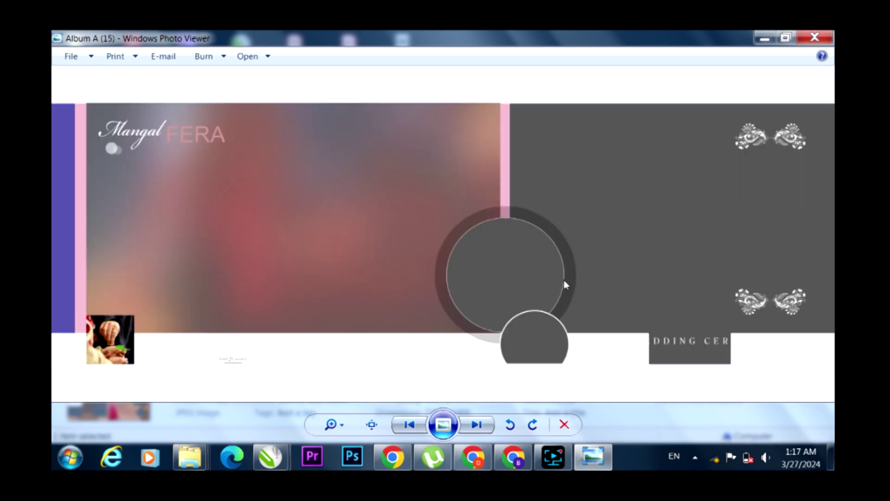
pyautogui.press('Right')
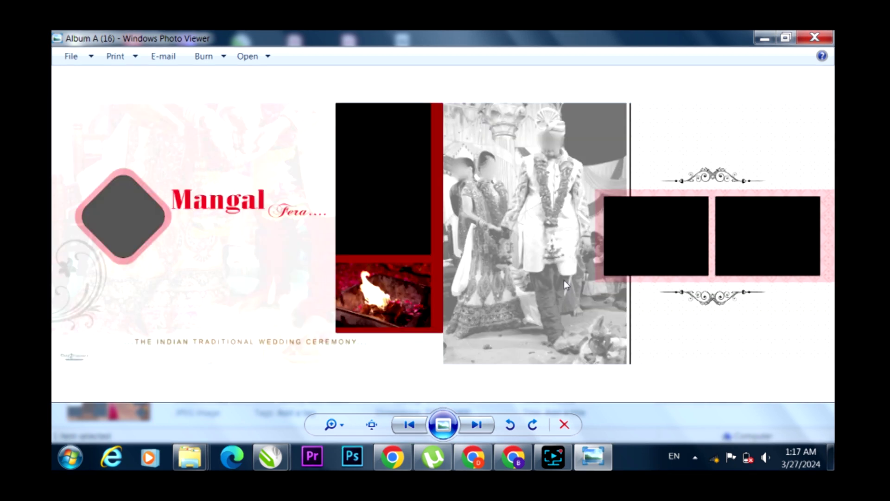
pyautogui.press('Right')
pyautogui.press('Right')
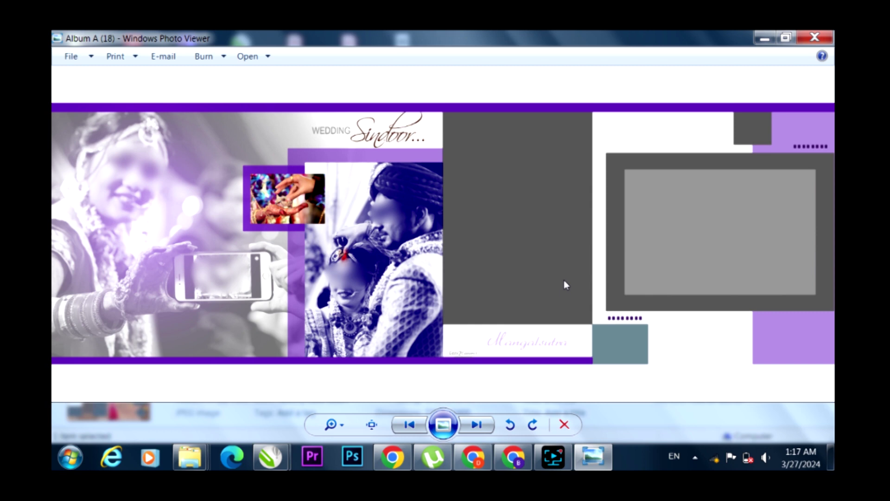
pyautogui.press('Right')
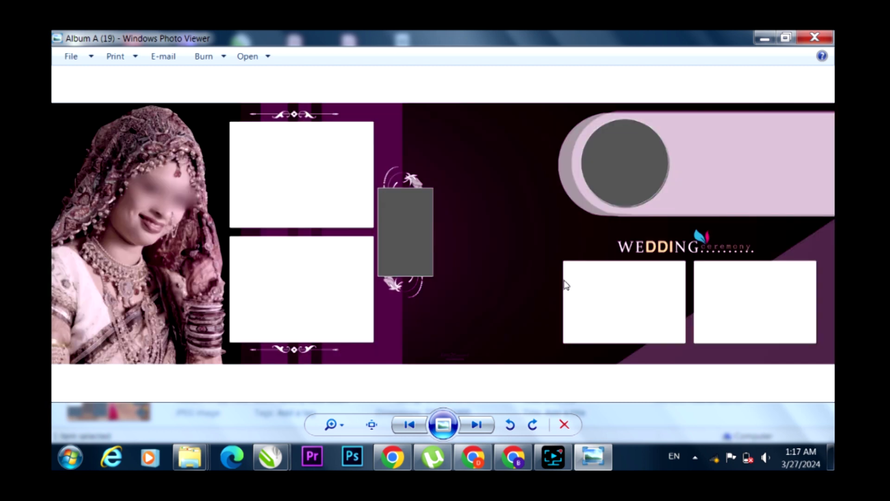
pyautogui.press('Right')
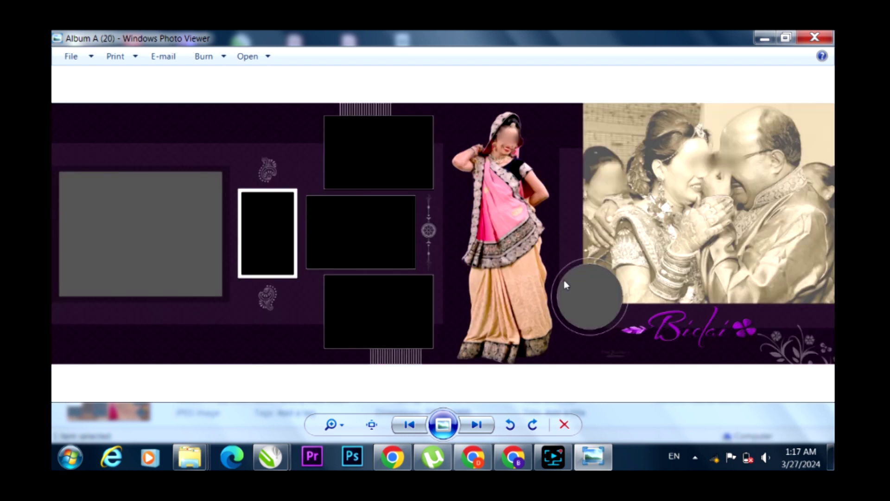
pyautogui.press('Right')
pyautogui.press('Right')
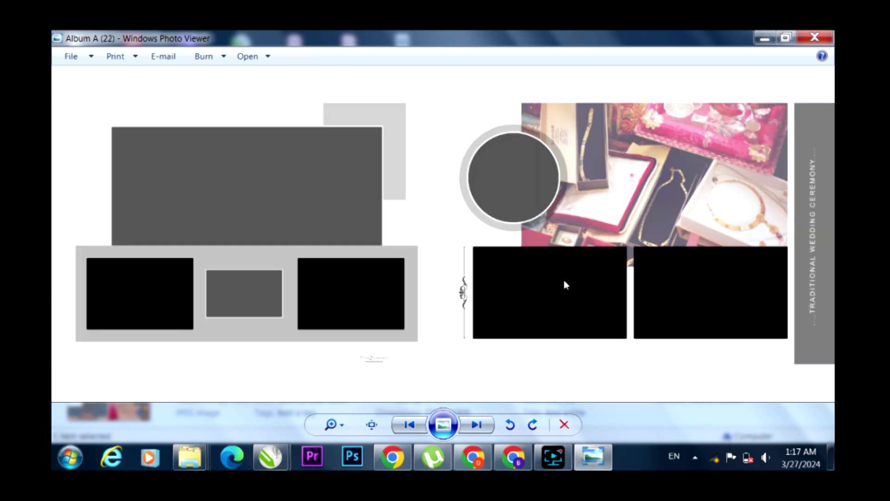
# - Page the Album A previews from Album A (23) past Bhartiya Parampara to Album A (31) and beyond
pyautogui.press('Right')
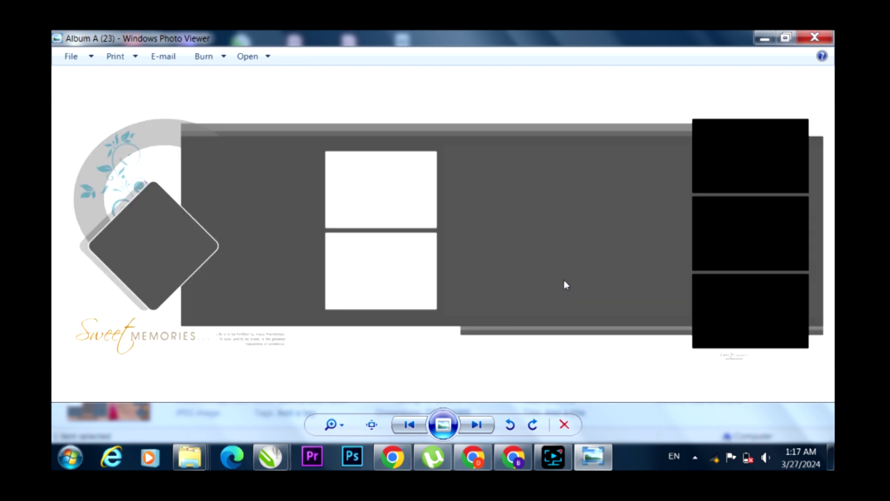
pyautogui.press('Right')
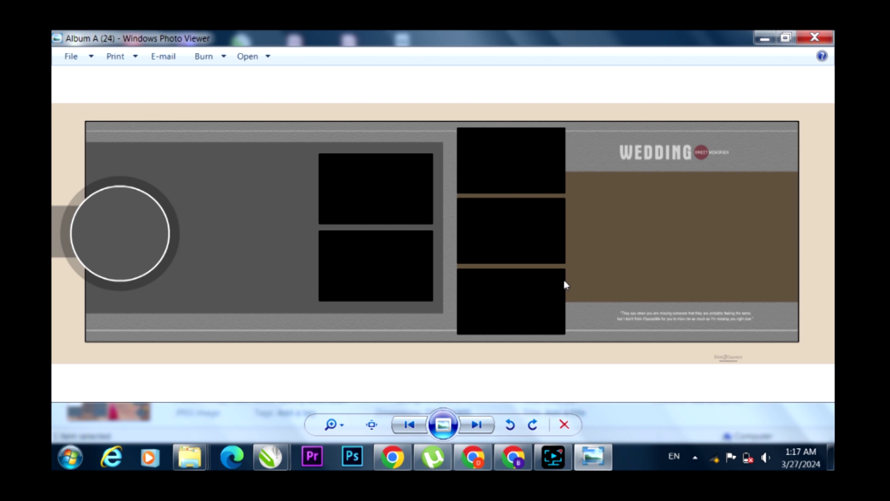
pyautogui.press('Right')
pyautogui.press('Right')
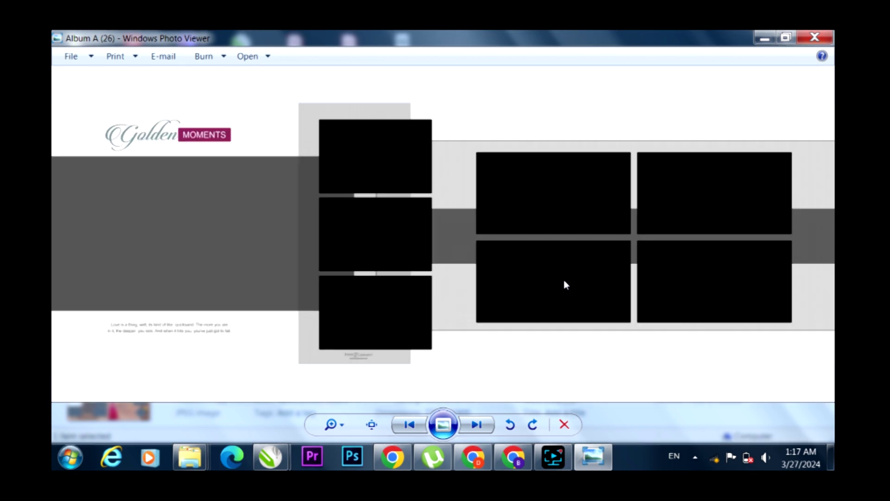
pyautogui.press('Right')
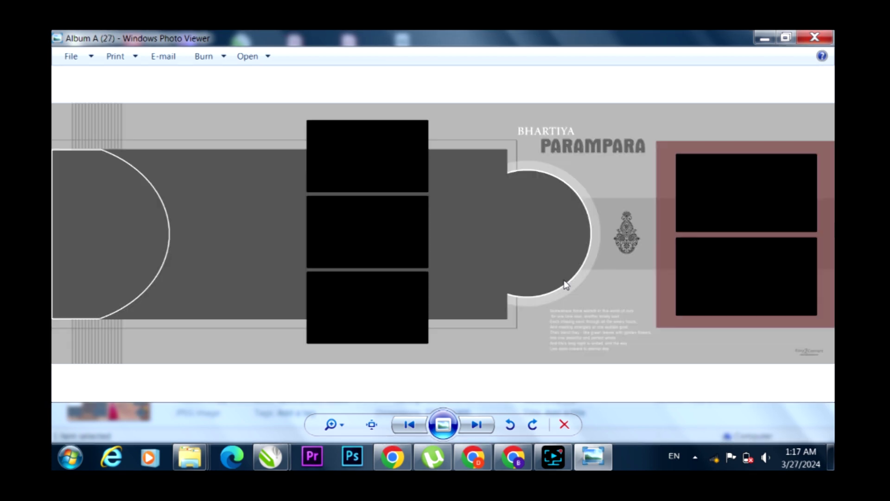
pyautogui.press('Right')
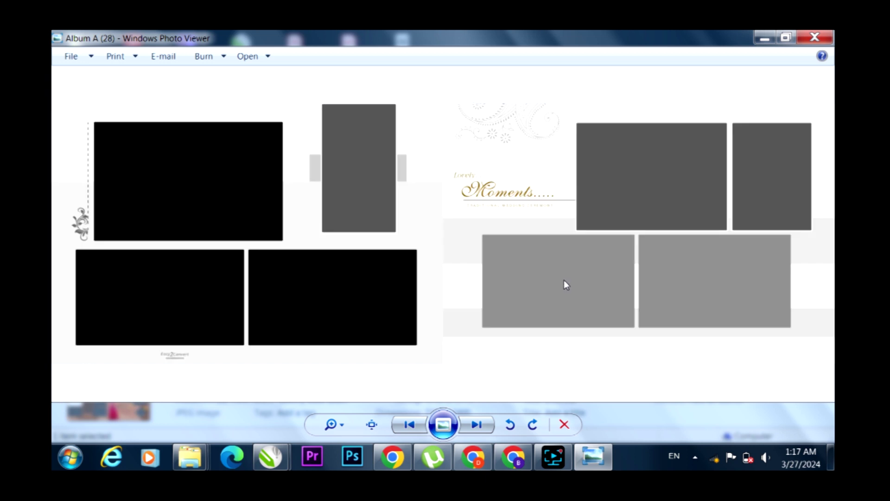
pyautogui.press('Right')
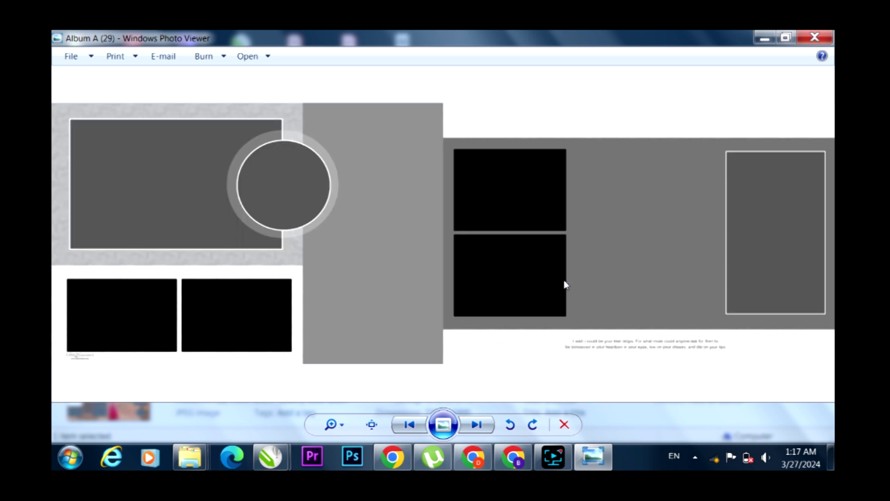
pyautogui.press('Right')
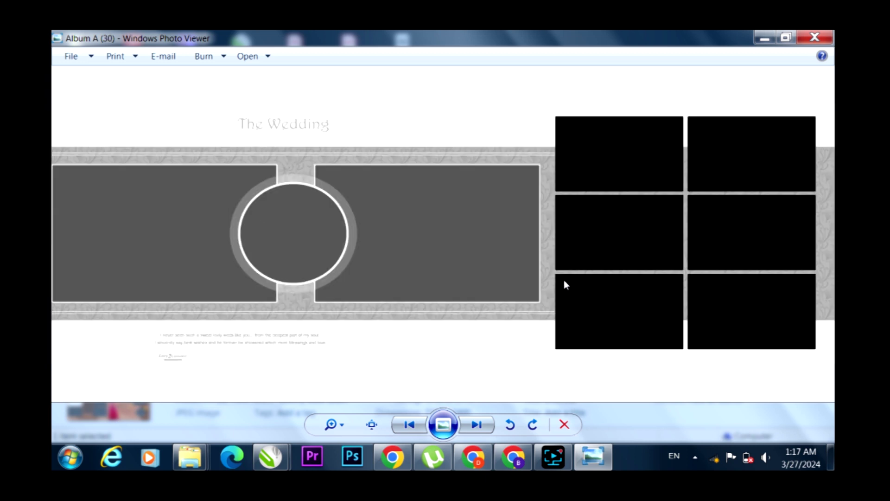
pyautogui.press('Right')
pyautogui.press('Right')
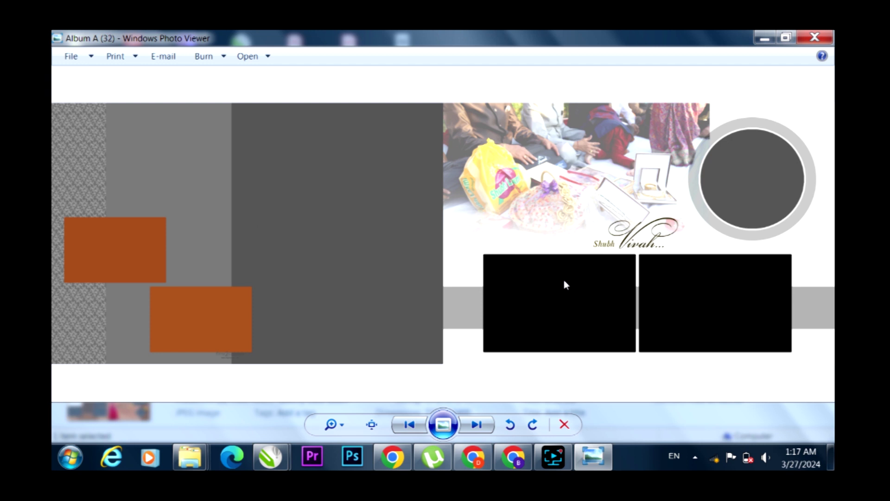
pyautogui.press('Right')
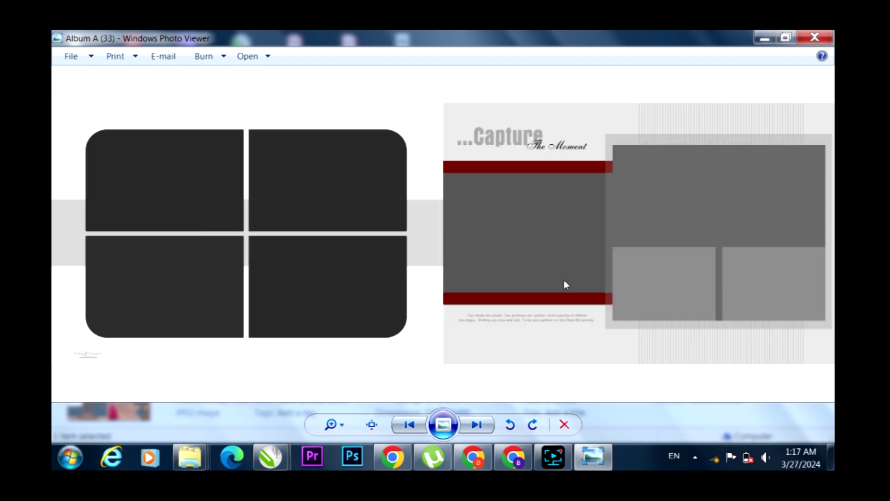
# - Browse the final Album A pages through Album A (50), then close the viewer
pyautogui.press('Right')
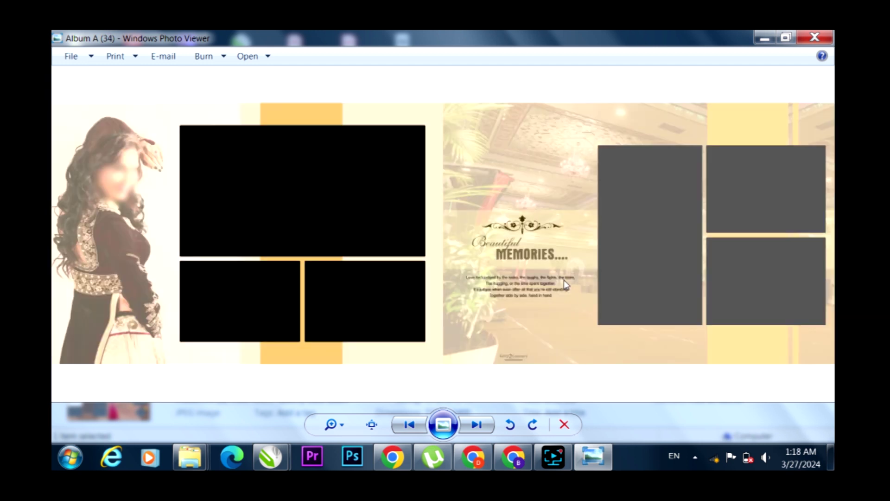
pyautogui.press('Right')
pyautogui.press('Right')
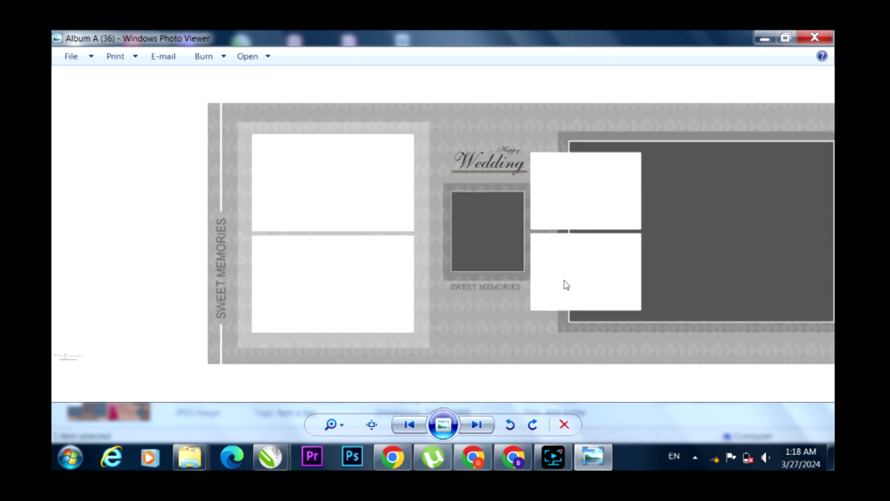
pyautogui.press('Right')
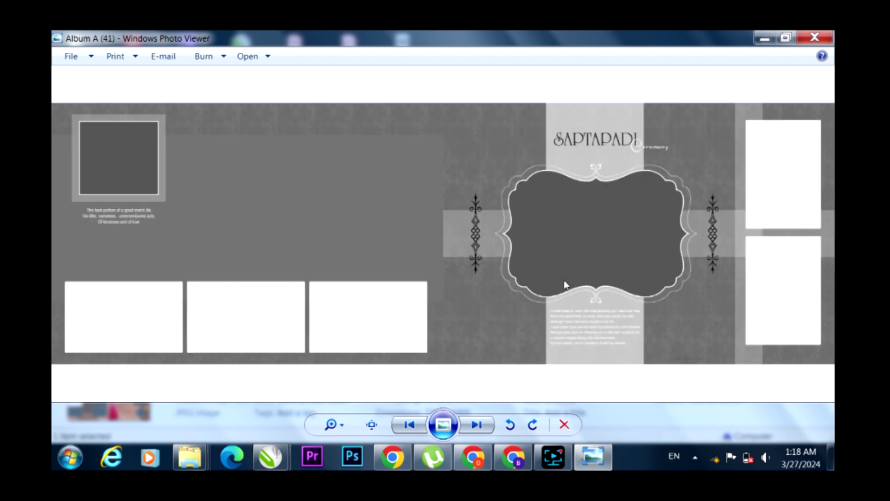
pyautogui.press('Right')
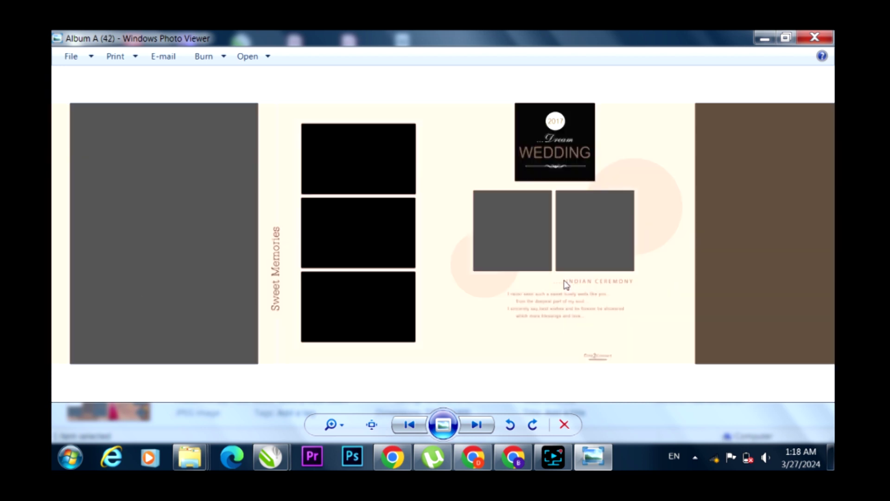
pyautogui.press('Right')
pyautogui.press('Right')
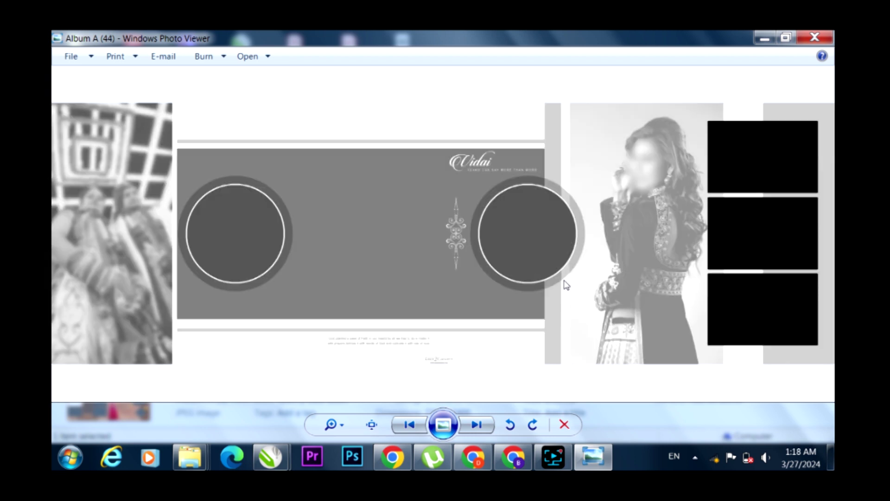
pyautogui.press('Right')
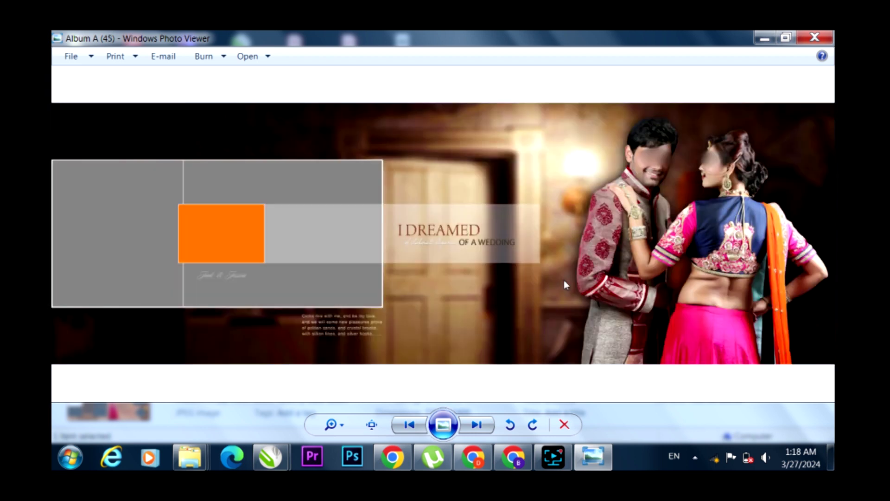
pyautogui.press('Right')
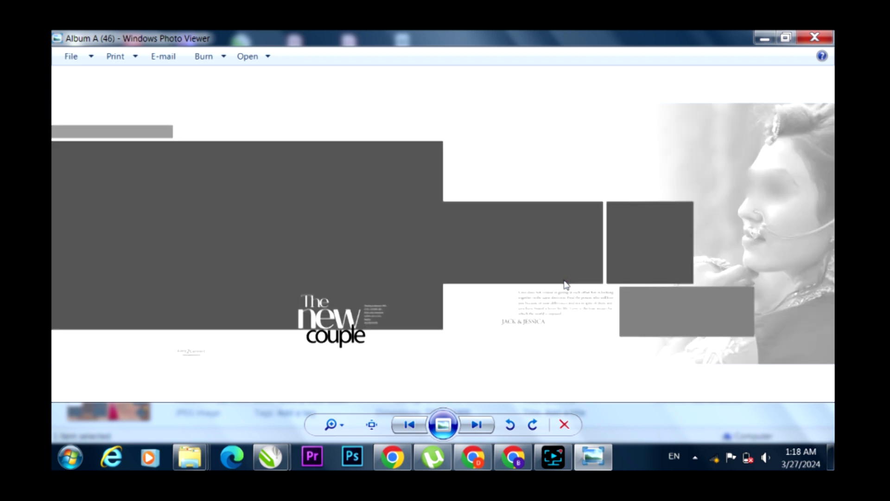
pyautogui.press('Right')
pyautogui.press('Right')
pyautogui.press('Right')
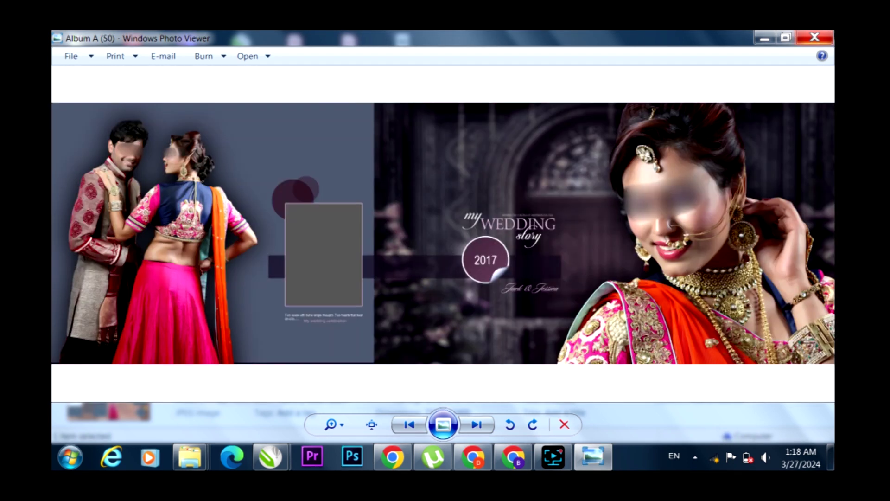
pyautogui.click(814, 37)
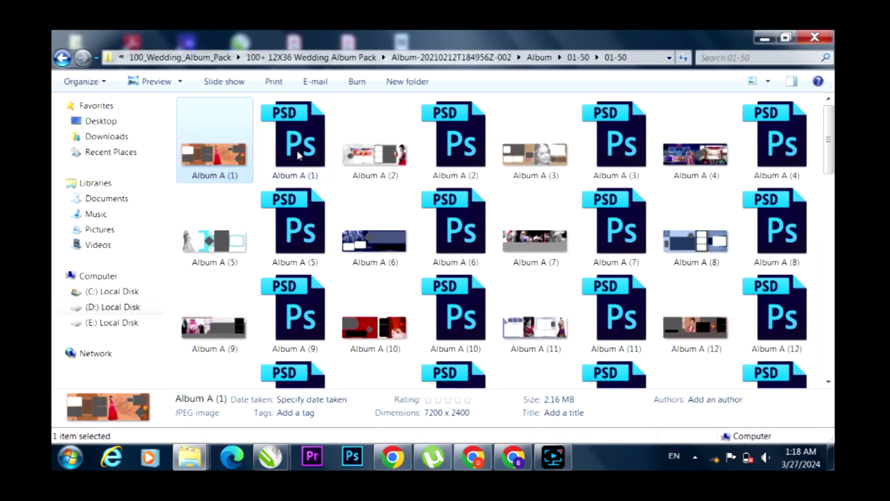
# - Select the Album A (1) PSD file in the 01-50 folder
pyautogui.click(299, 155)
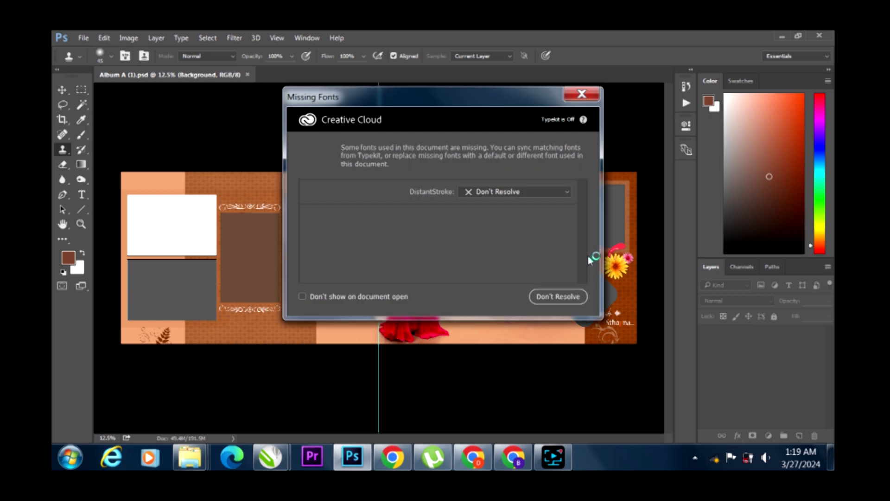
# - Skip resolving missing fonts, then toggle several layers' visibility to inspect them, leaving all visible
pyautogui.click(508, 296)
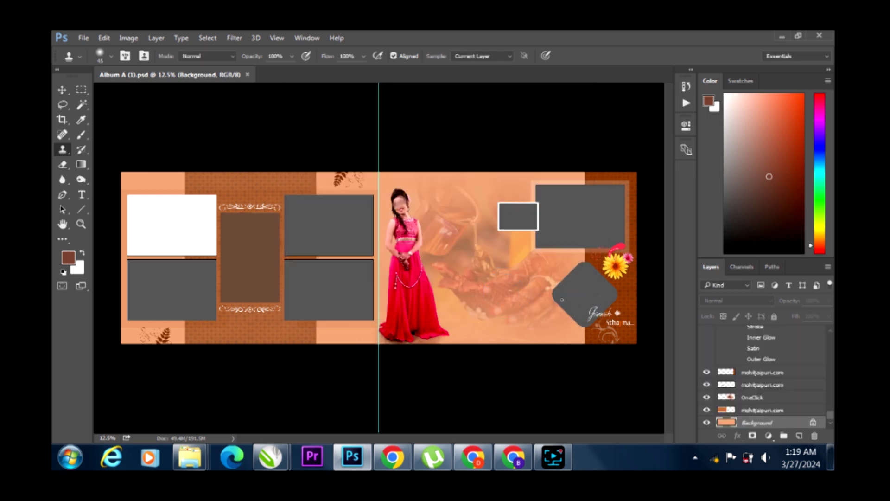
pyautogui.click(706, 422)
pyautogui.click(703, 407)
pyautogui.click(705, 400)
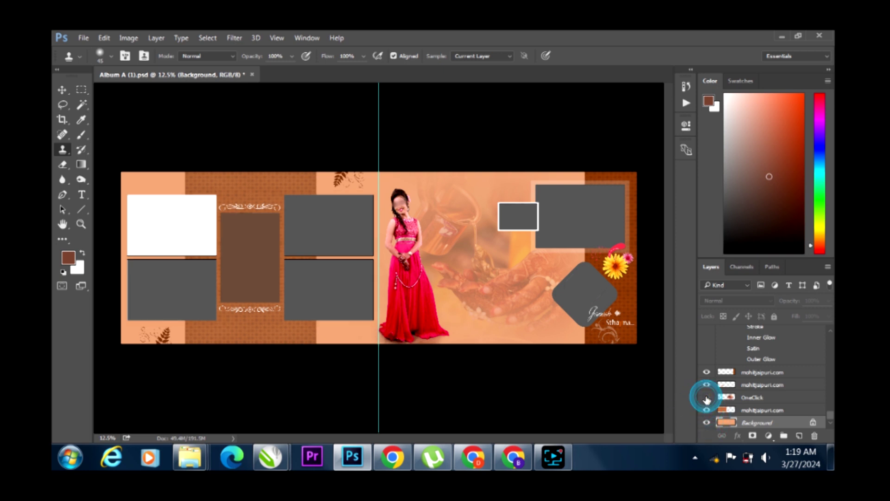
pyautogui.click(706, 397)
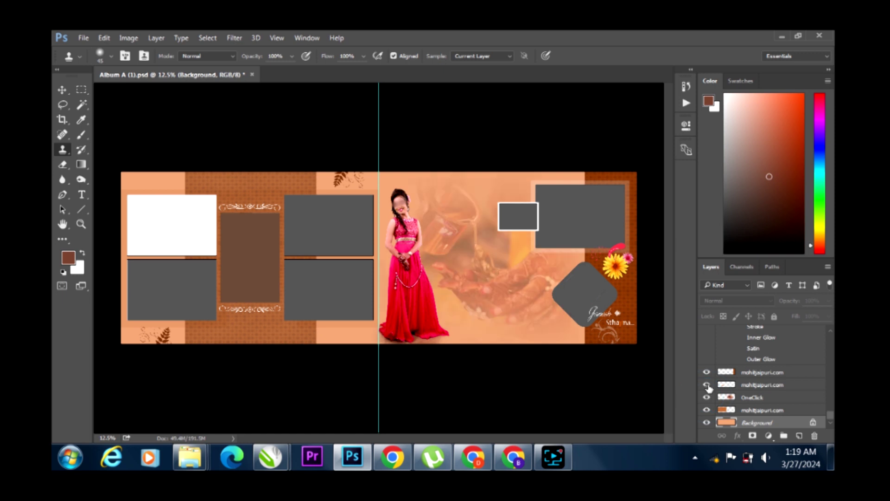
pyautogui.click(706, 409)
pyautogui.click(707, 409)
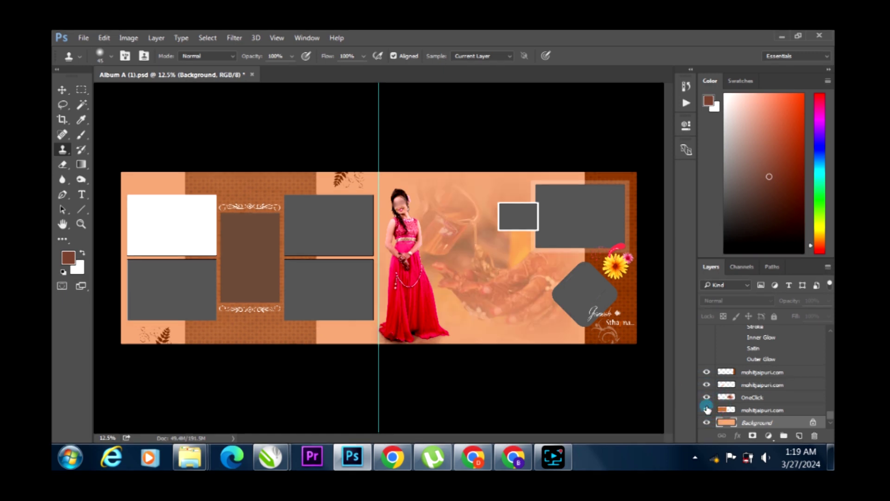
pyautogui.click(706, 397)
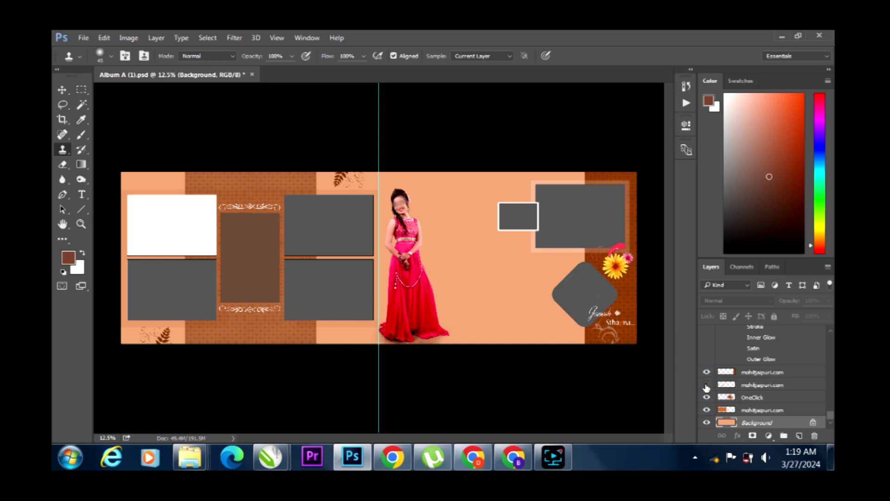
pyautogui.click(706, 385)
pyautogui.click(706, 384)
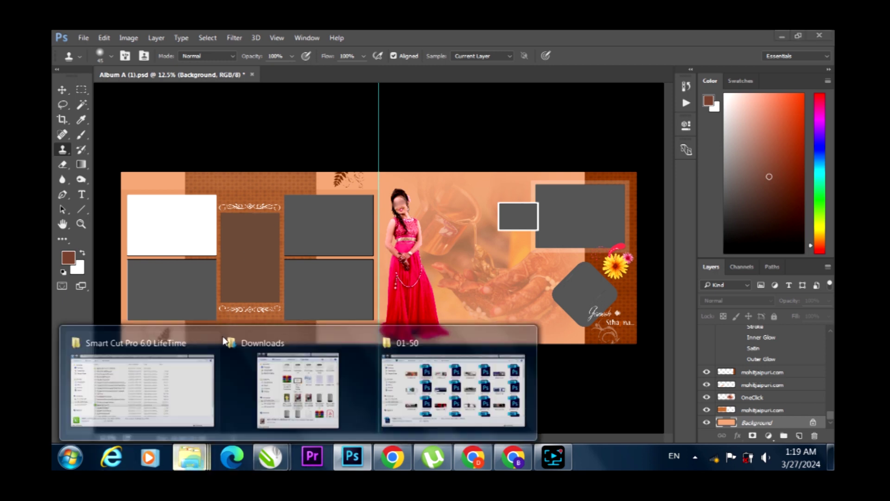
pyautogui.moveTo(190, 457)
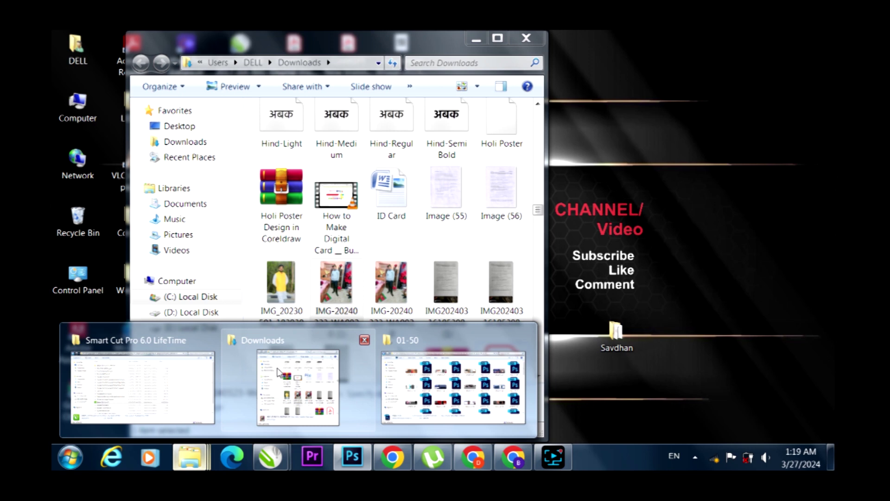
# - Open IMG_20230501_183930 from Downloads in Photoshop and drag it into Album A (1) as Layer 1
pyautogui.click(276, 370)
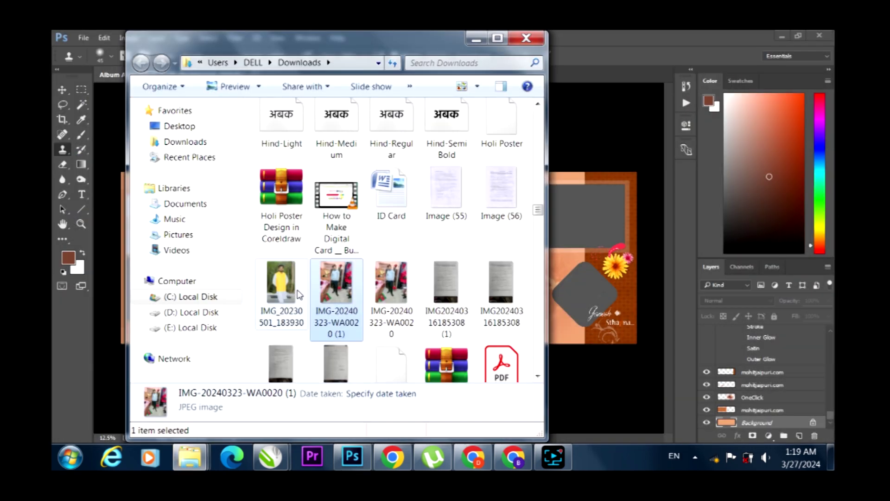
pyautogui.moveTo(282, 299); pyautogui.dragTo(615, 88)
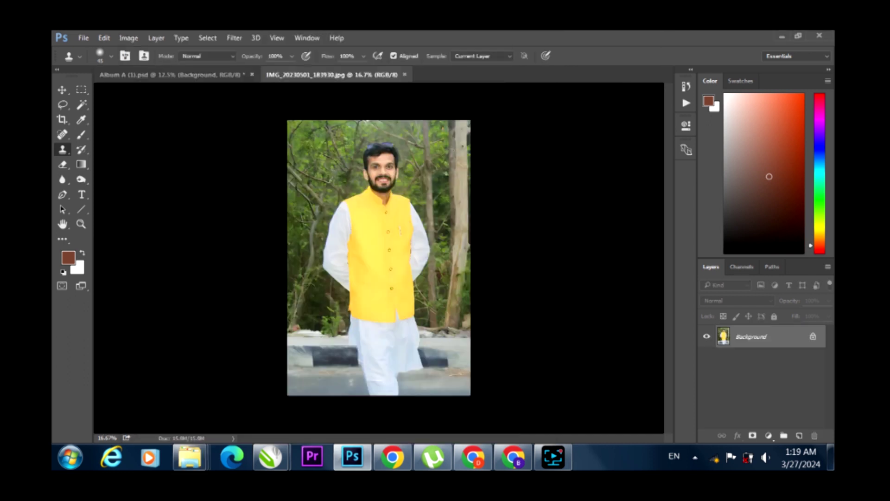
pyautogui.press('v')
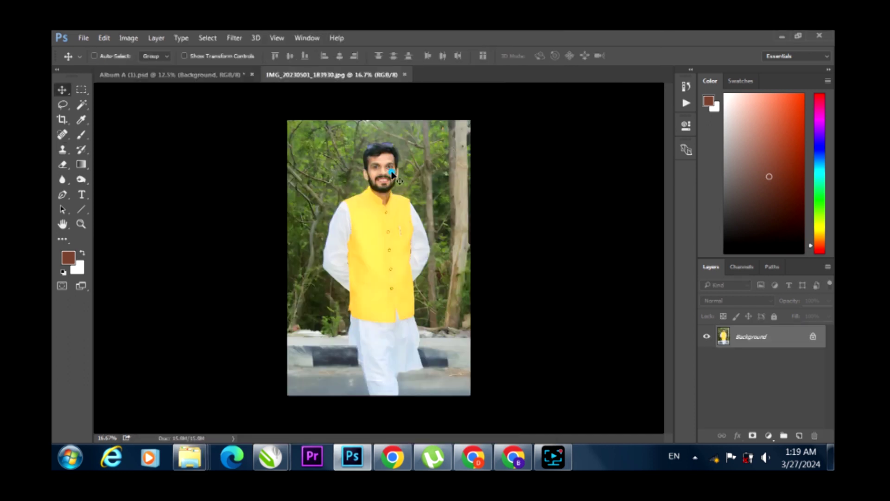
pyautogui.click(199, 77)
pyautogui.moveTo(199, 80); pyautogui.dragTo(363, 218)
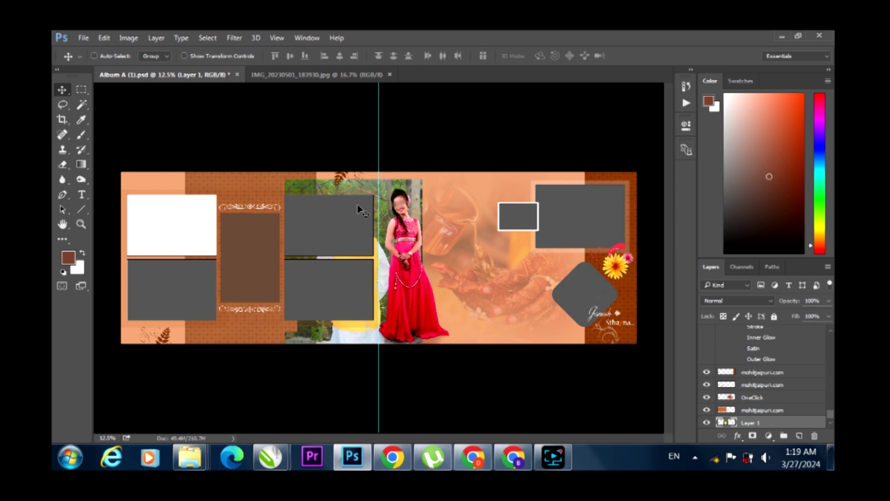
# - Position the couple photo near the centre of the album spread
pyautogui.moveTo(368, 190); pyautogui.dragTo(474, 186)
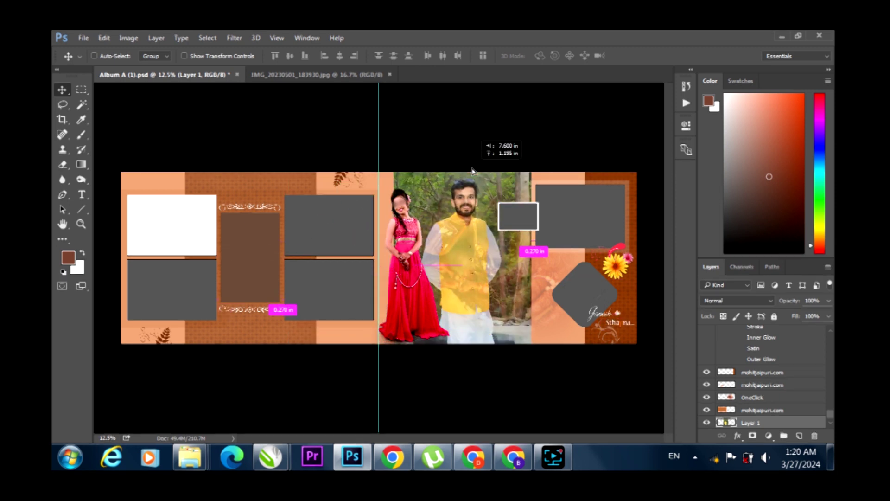
pyautogui.moveTo(474, 185); pyautogui.dragTo(471, 182)
pyautogui.scroll(1, 777, 411)
pyautogui.scroll(1, 774, 410)
pyautogui.scroll(1, 772, 409)
pyautogui.scroll(1, 771, 408)
pyautogui.scroll(-2, 769, 408)
pyautogui.scroll(-2, 769, 408)
pyautogui.scroll(-2, 769, 408)
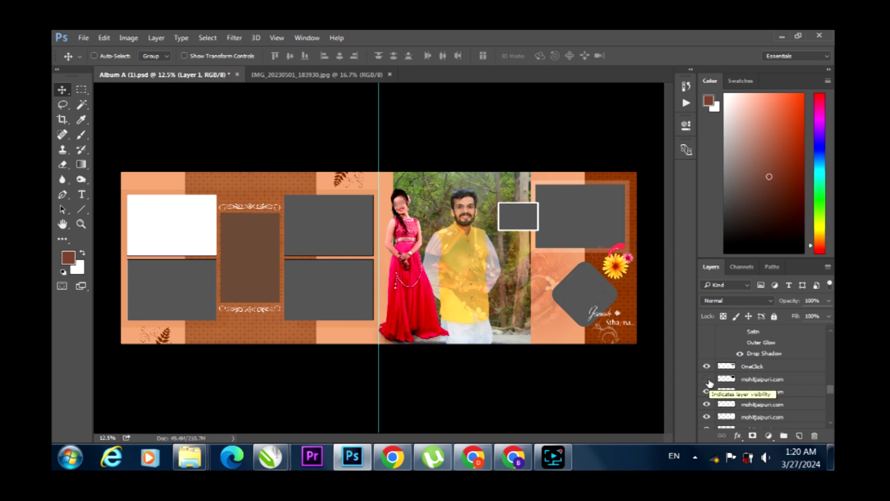
# - Toggle the watermark and OneClick layers' visibility, then select the OneClick layer
pyautogui.click(708, 380)
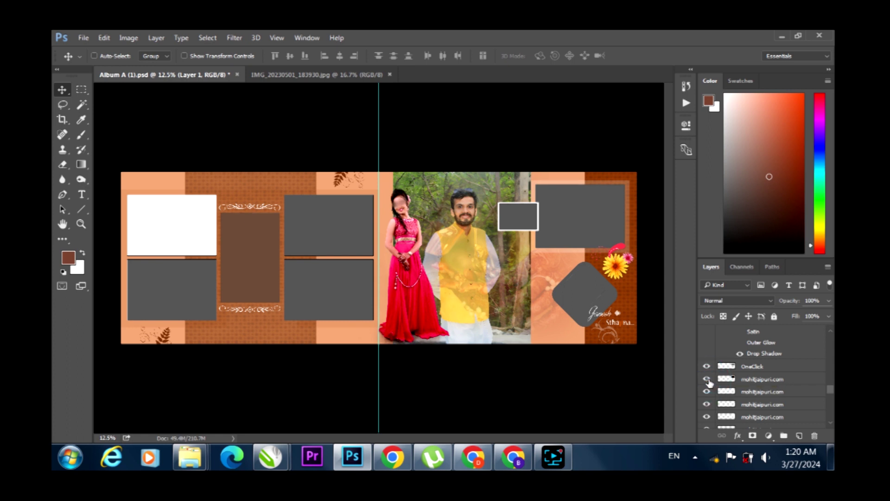
pyautogui.click(707, 380)
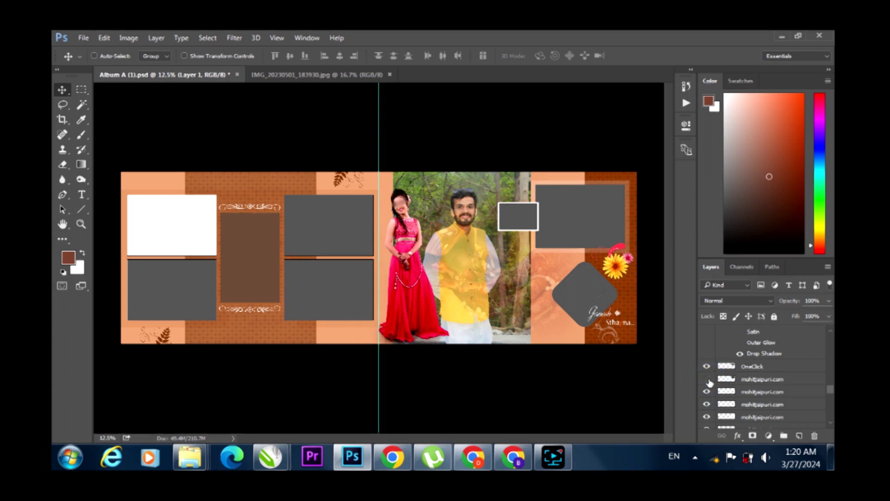
pyautogui.click(708, 379)
pyautogui.click(707, 366)
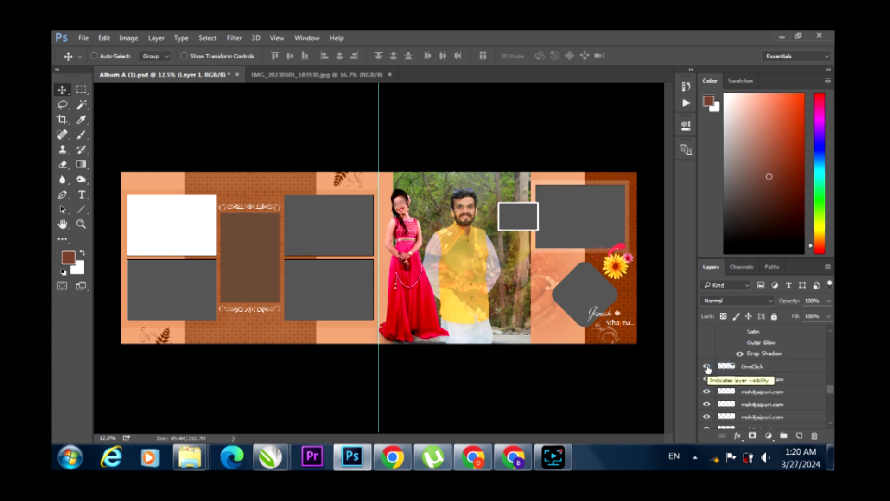
pyautogui.click(753, 367)
pyautogui.scroll(-3, 754, 371)
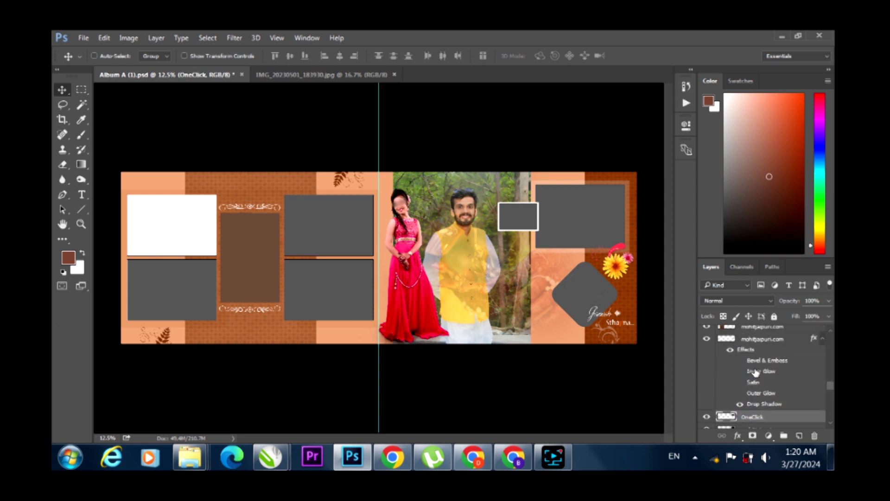
pyautogui.scroll(-2, 754, 372)
pyautogui.scroll(-2, 754, 373)
pyautogui.scroll(-2, 755, 375)
pyautogui.scroll(-2, 755, 377)
pyautogui.scroll(-3, 756, 379)
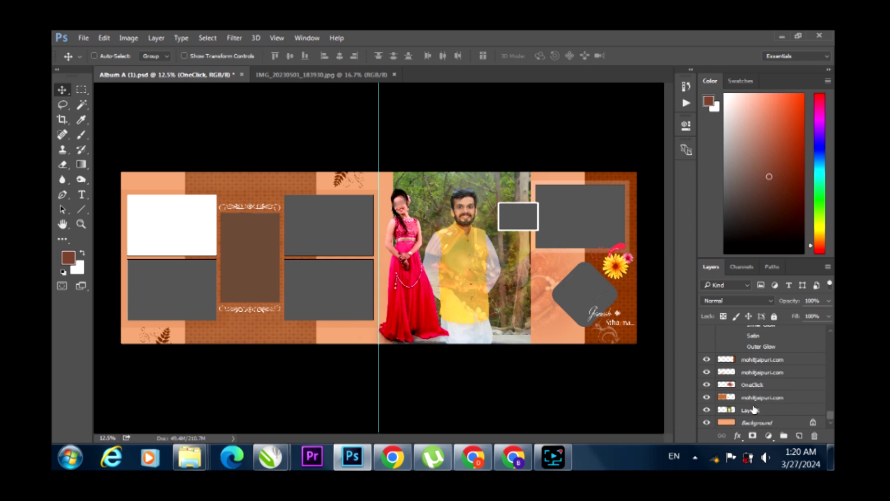
# - Move Layer 1 directly above the OneClick frame layer, undoing one misplaced drop
pyautogui.moveTo(751, 411); pyautogui.dragTo(750, 348)
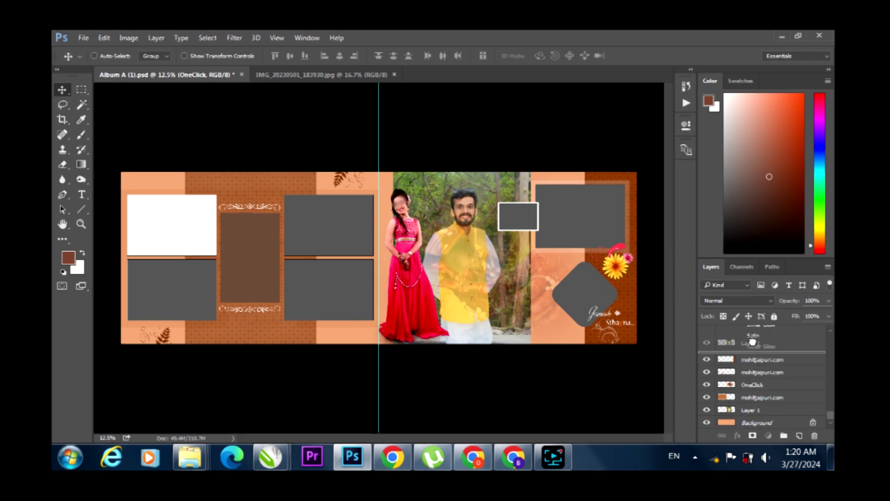
pyautogui.moveTo(751, 347); pyautogui.dragTo(754, 358)
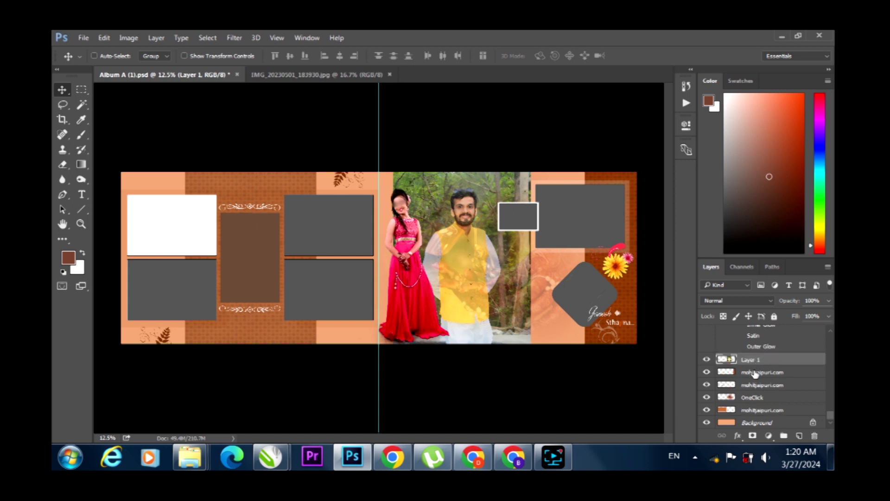
pyautogui.scroll(-2, 758, 389)
pyautogui.moveTo(762, 410); pyautogui.dragTo(755, 332)
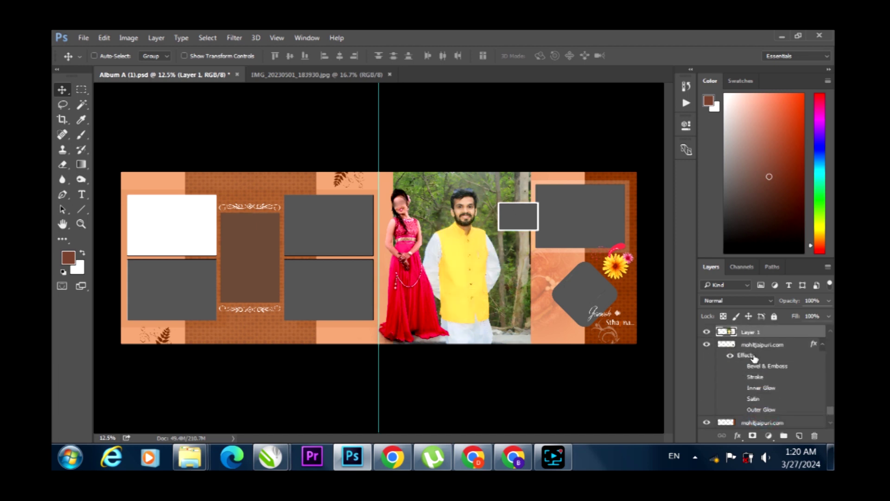
pyautogui.hotkey('ctrl', 'z')
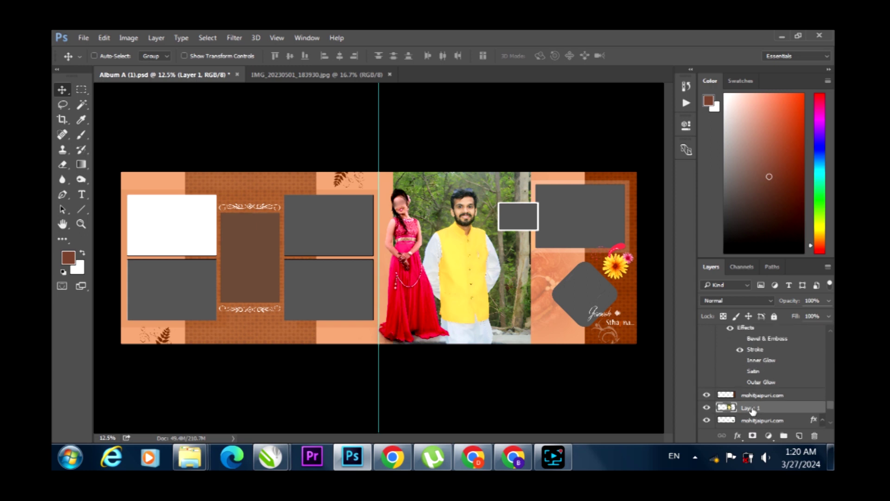
pyautogui.scroll(2, 753, 411)
pyautogui.moveTo(758, 421)
pyautogui.mouseDown()
pyautogui.moveTo(751, 320)
pyautogui.moveTo(757, 343)
pyautogui.mouseUp()
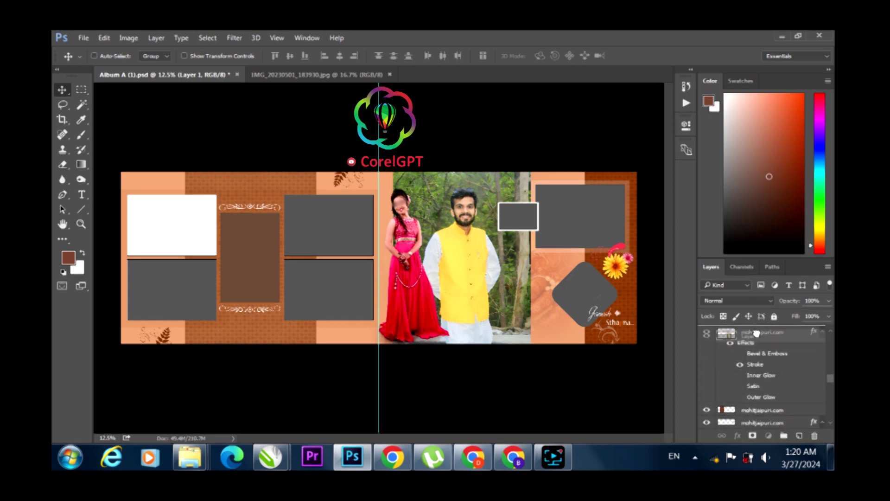
pyautogui.moveTo(756, 343)
pyautogui.mouseDown()
pyautogui.moveTo(755, 324)
pyautogui.moveTo(763, 351)
pyautogui.mouseUp()
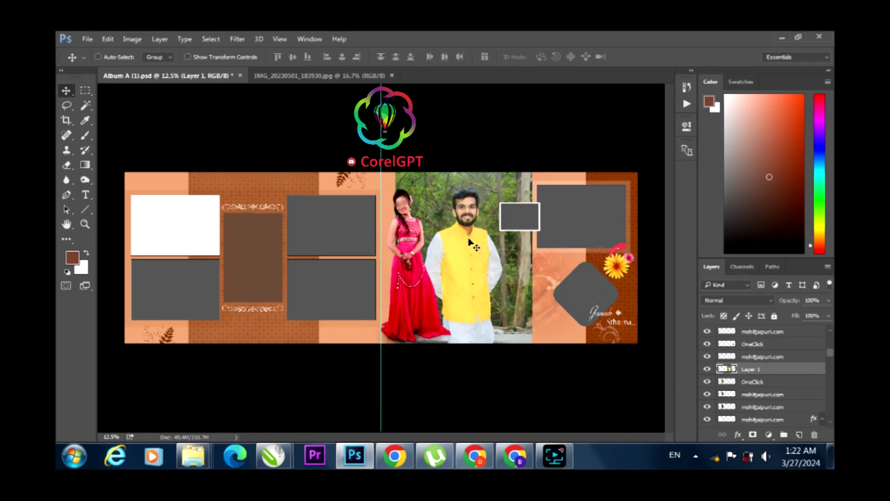
# - Clip the man's portrait into the left brown frame and reposition it inside
pyautogui.moveTo(471, 246)
pyautogui.mouseDown()
pyautogui.moveTo(343, 251)
pyautogui.moveTo(366, 248)
pyautogui.mouseUp()
pyautogui.hotkey('ctrl', 'alt', 'g')
pyautogui.moveTo(266, 260); pyautogui.dragTo(197, 280)
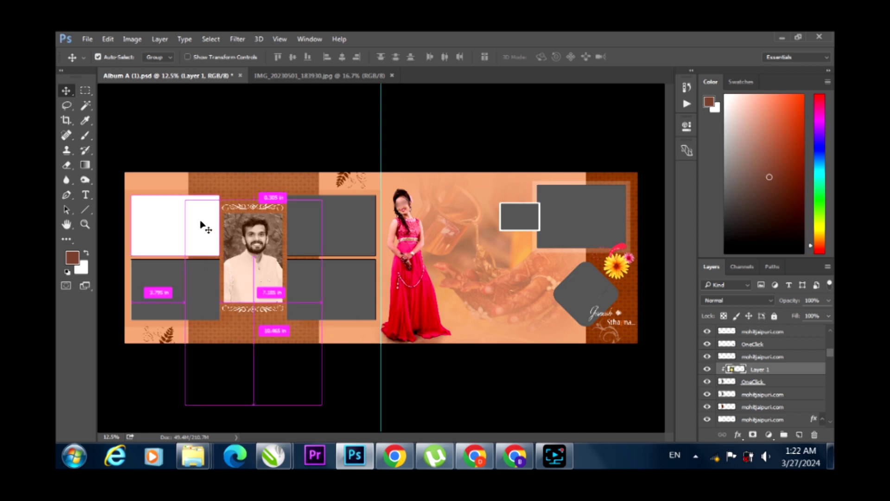
# - Zoom around the spread, toggle the frame layer's visibility, then close Album A (1) without saving
pyautogui.moveTo(199, 203); pyautogui.dragTo(235, 254)
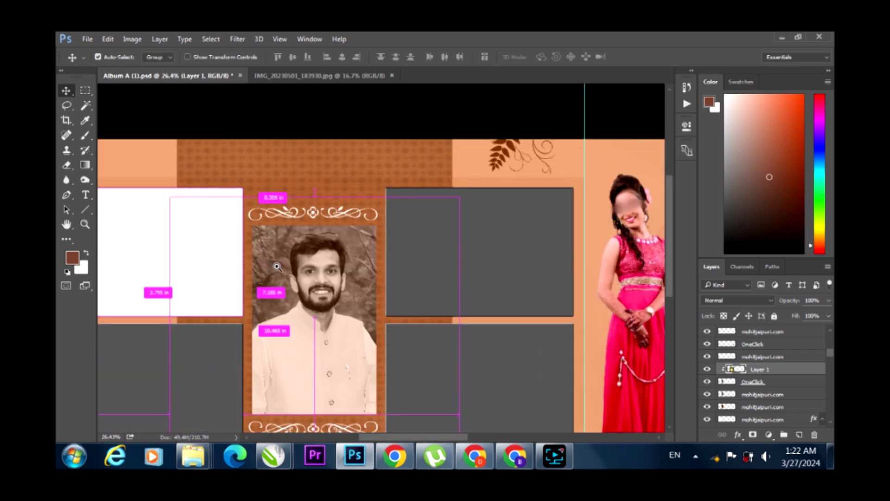
pyautogui.keyDown('alt'); pyautogui.click(235, 254); pyautogui.keyUp('alt')
pyautogui.keyDown('alt'); pyautogui.click(298, 271); pyautogui.keyUp('alt')
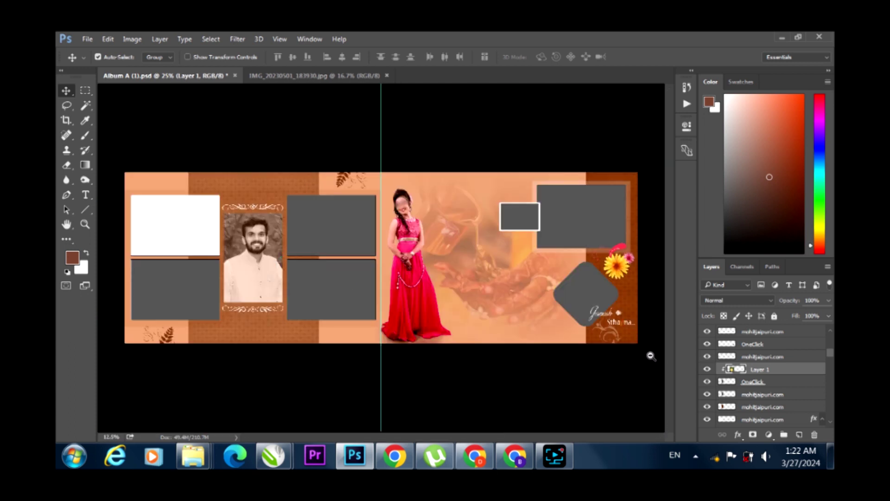
pyautogui.keyDown('alt'); pyautogui.click(651, 357); pyautogui.keyUp('alt')
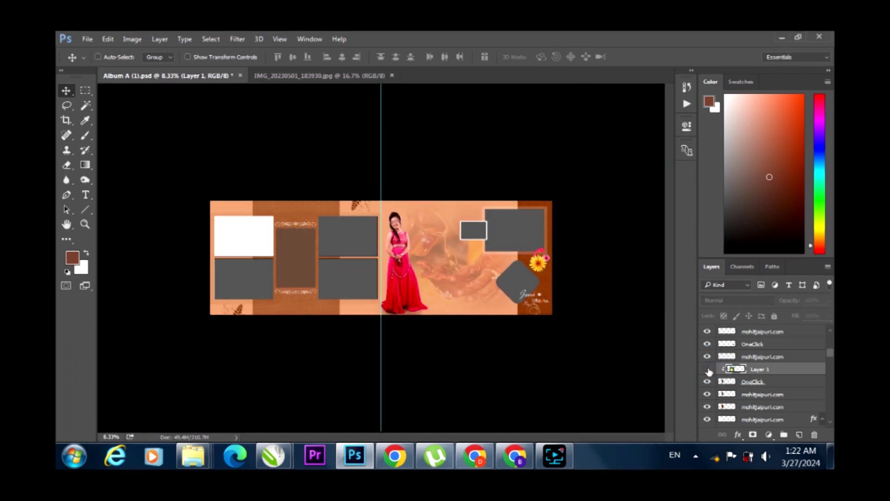
pyautogui.click(707, 369)
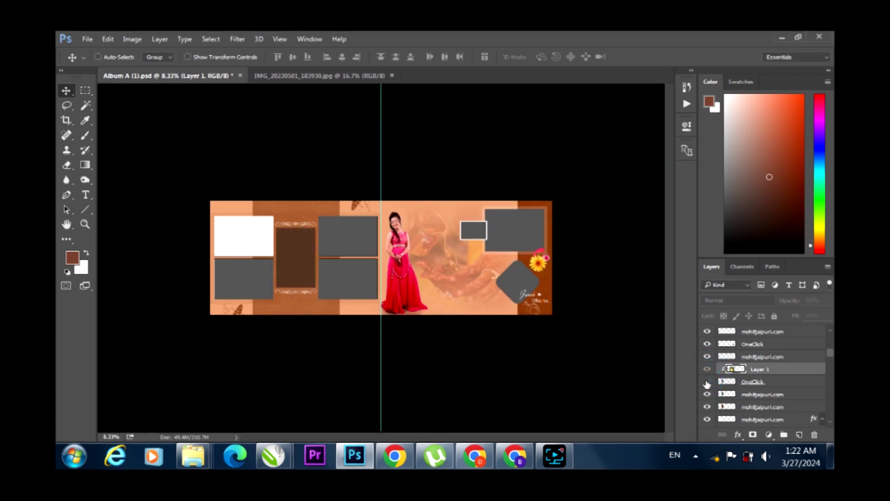
pyautogui.click(706, 393)
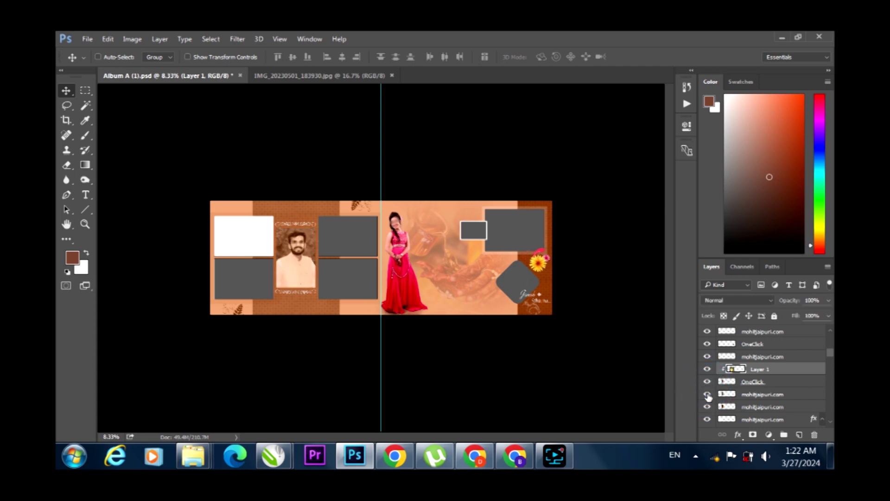
pyautogui.press('ctrl')
pyautogui.scroll(1, 403, 301)
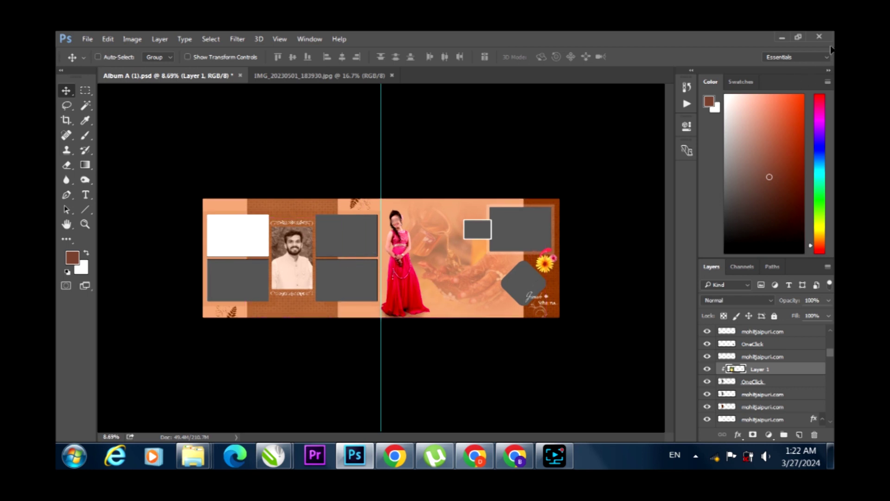
pyautogui.click(817, 37)
pyautogui.click(448, 202)
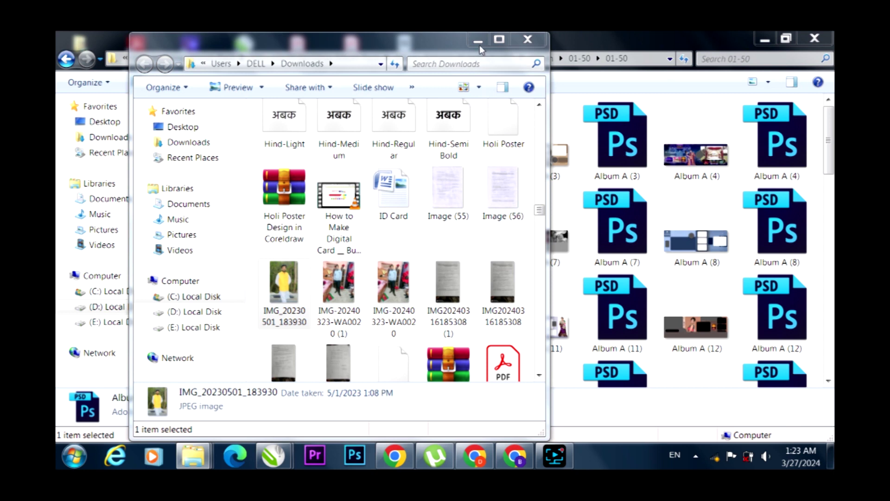
# - Minimize the Downloads window and open Album A (2).psd from the 01-50 folder
pyautogui.click(479, 42)
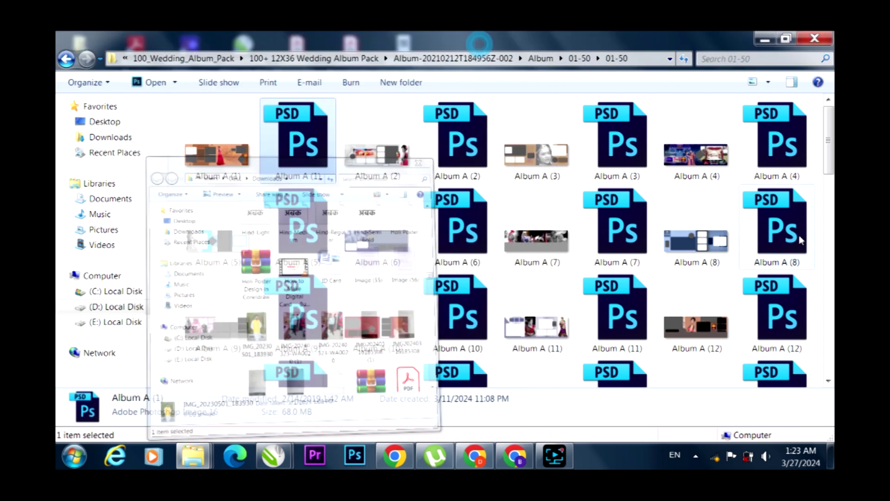
pyautogui.click(476, 154)
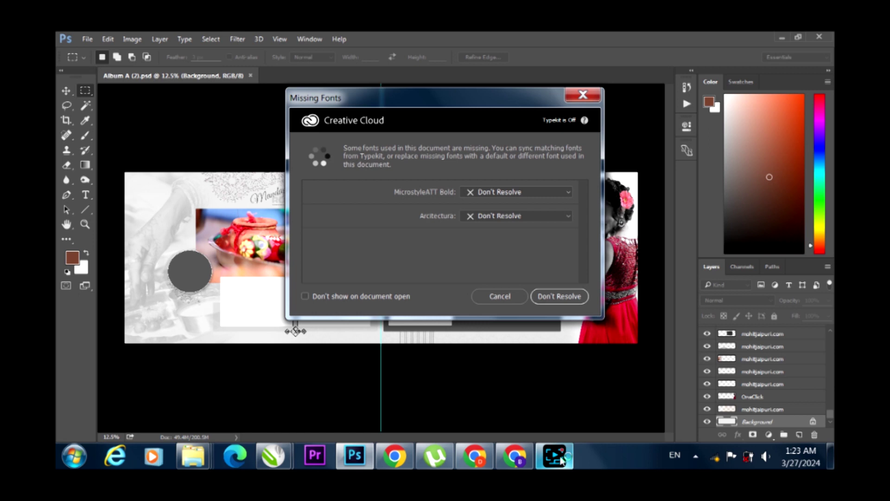
# - Skip resolving missing fonts, toggle several Album A (2) layers' visibility, then close it unsaved
pyautogui.click(496, 297)
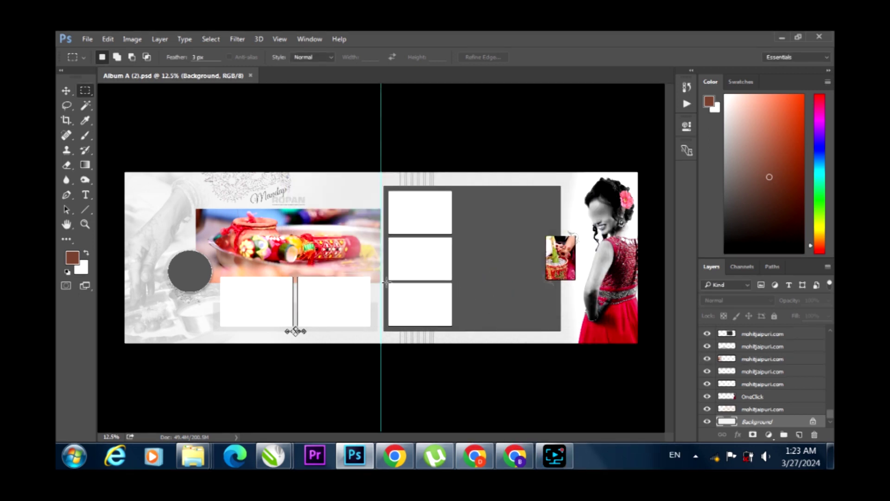
pyautogui.scroll(2, 591, 255)
pyautogui.scroll(-1, 612, 278)
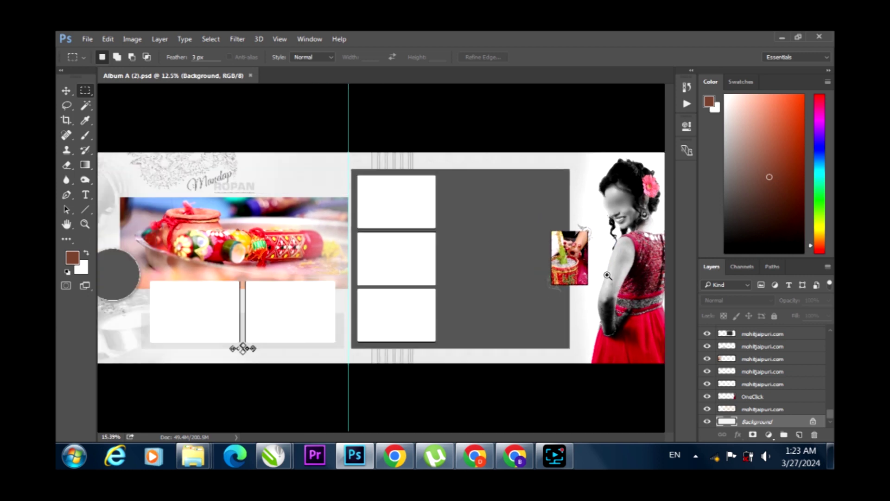
pyautogui.click(707, 360)
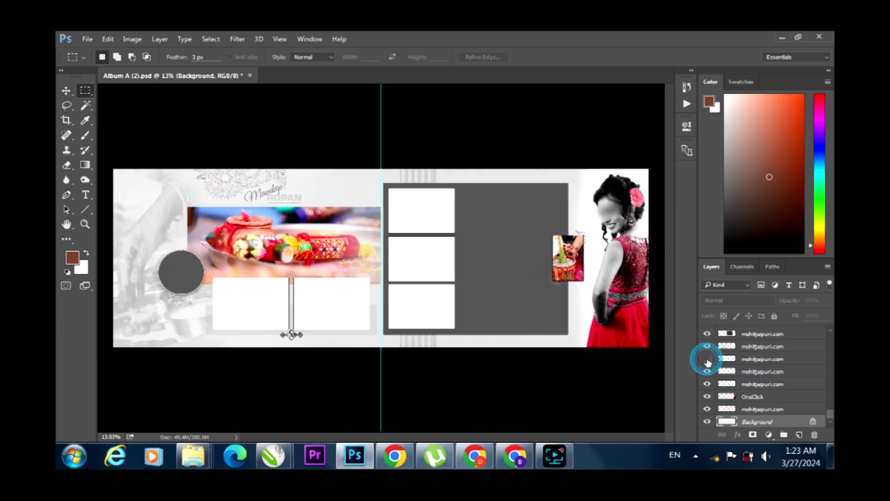
pyautogui.click(707, 358)
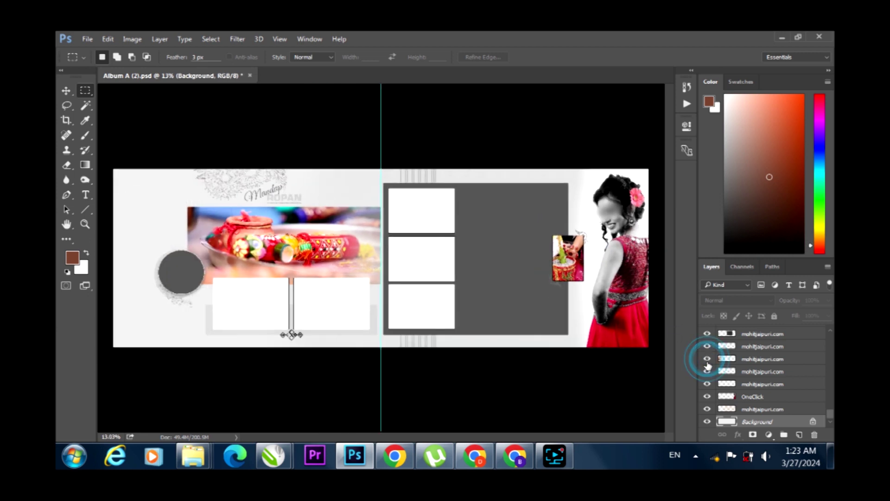
pyautogui.click(708, 396)
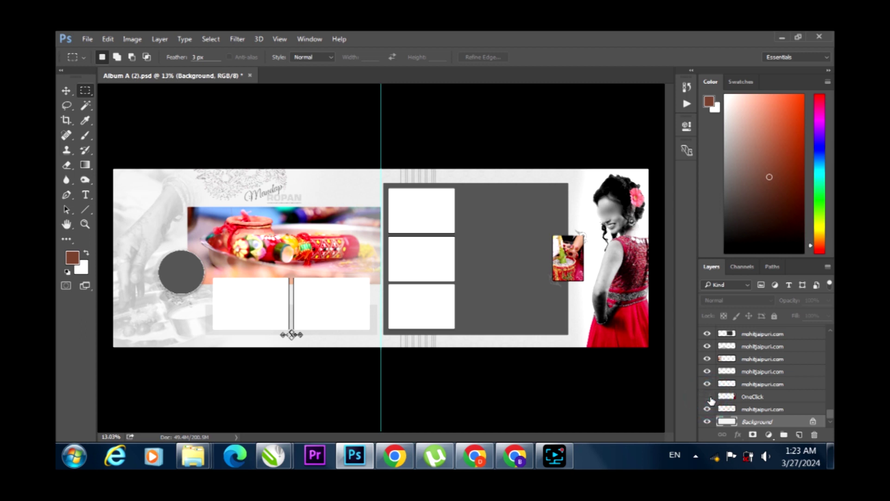
pyautogui.click(708, 397)
pyautogui.click(819, 38)
pyautogui.click(447, 203)
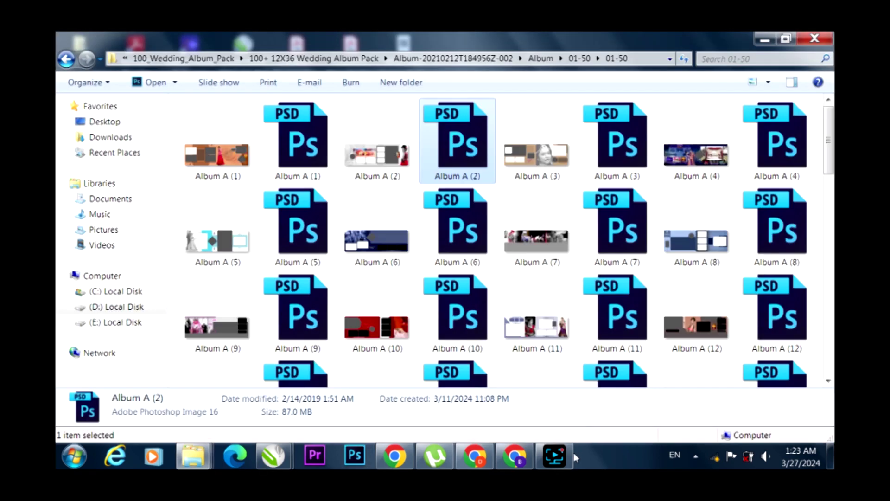
pyautogui.click(569, 463)
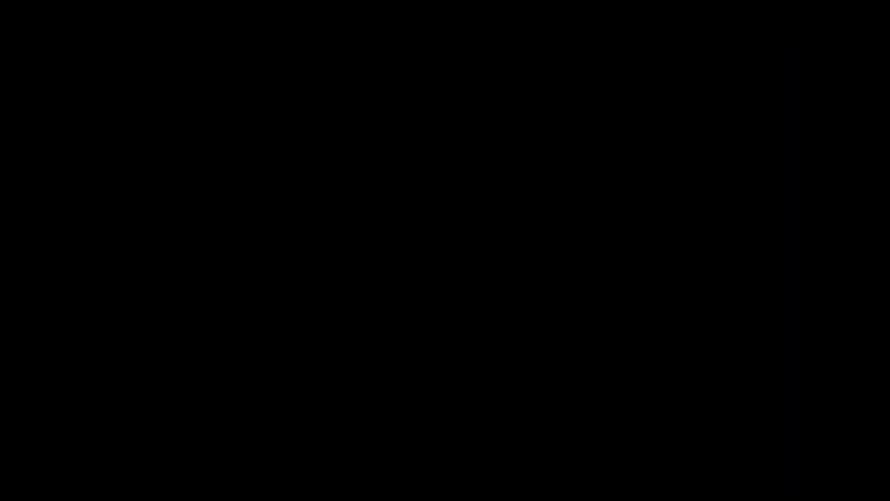